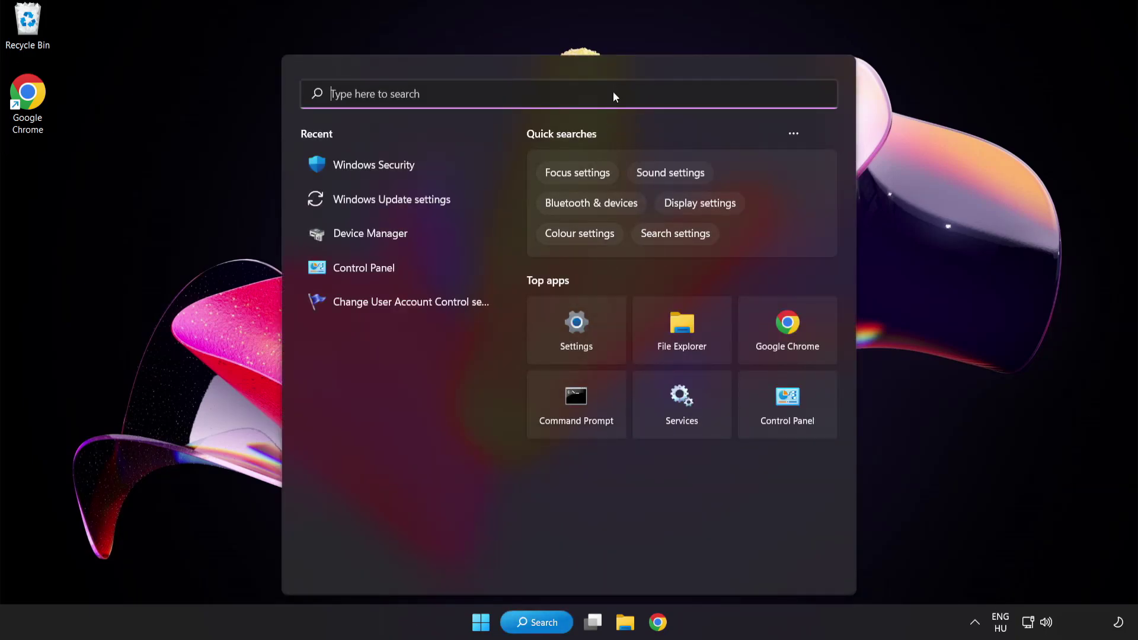
Search Windows for device manager, open Device Manager and move its window toward the middle of the desktop.
type("device manag")
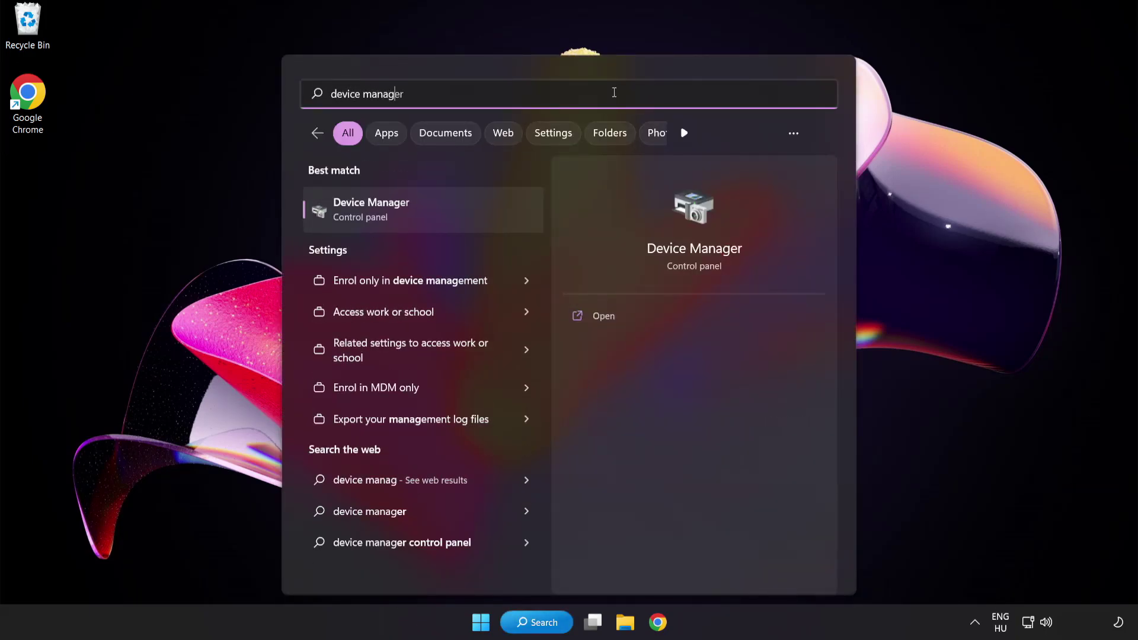
type("er")
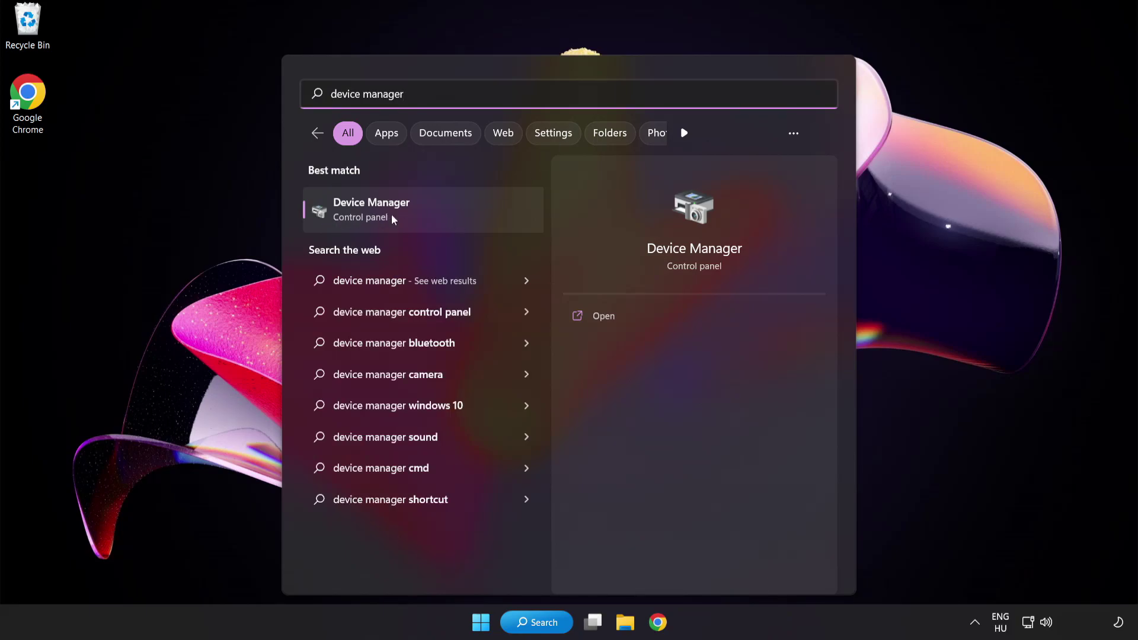
left_click(455, 218)
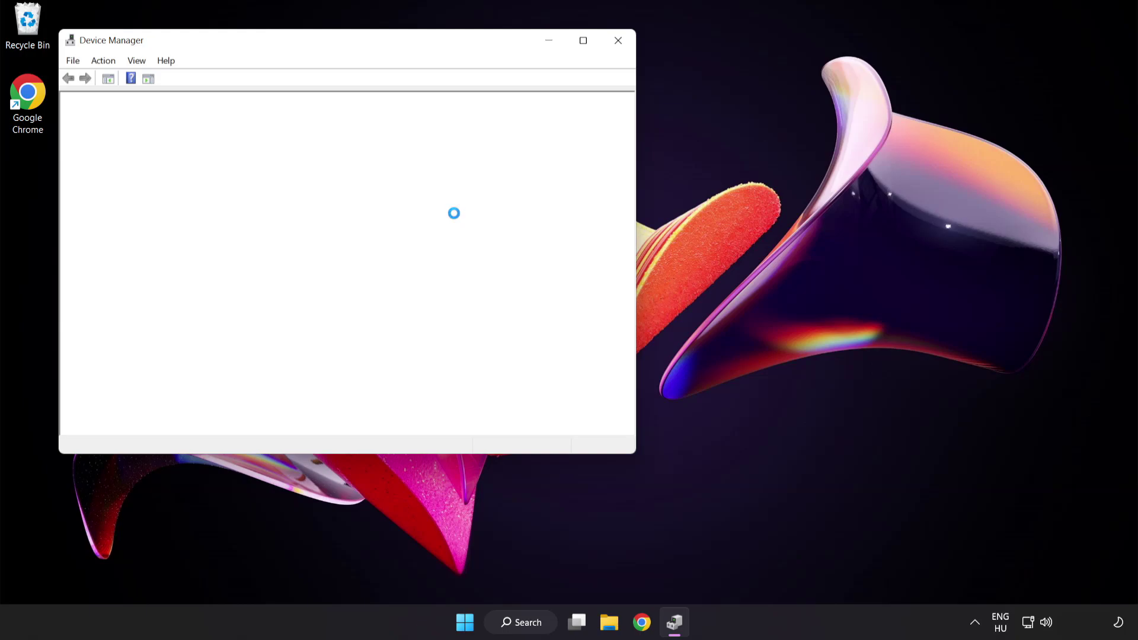
left_click_drag(367, 46, 558, 119)
Update the VMware SVGA 3D display adapter's driver using the automatic driver search, and close Device Manager.
left_click(320, 245)
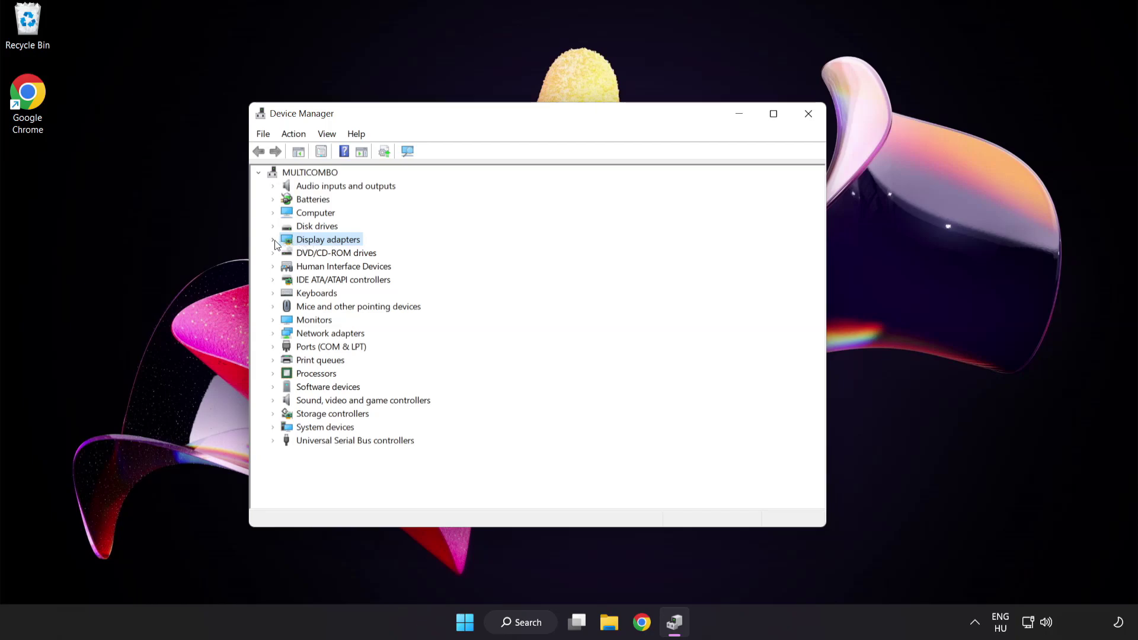
left_click(274, 241)
left_click(298, 248)
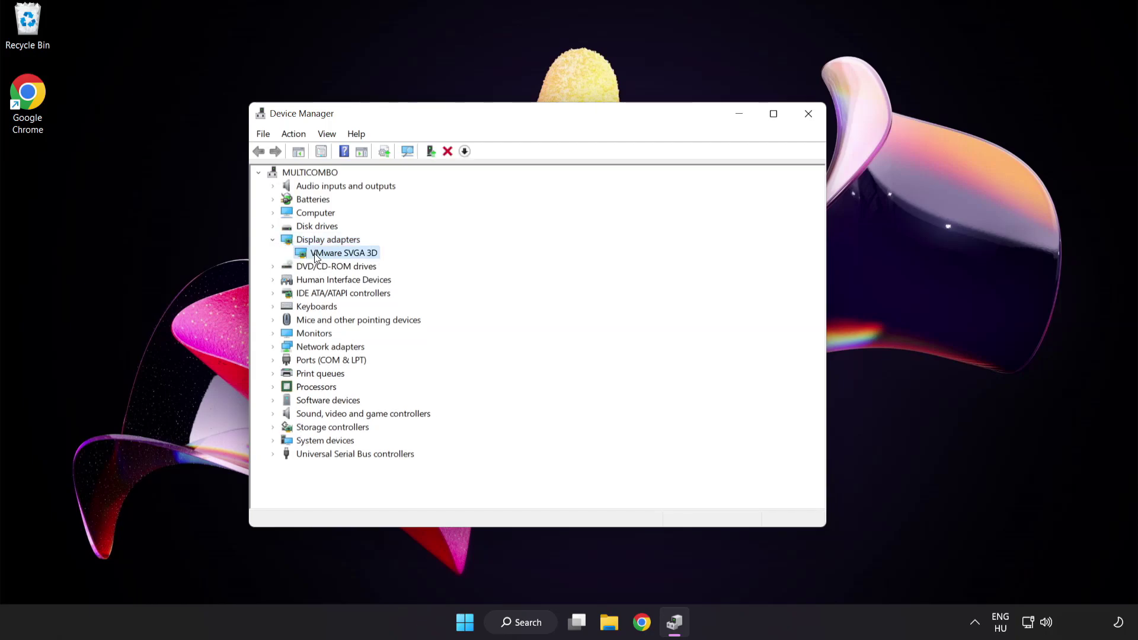
right_click(335, 254)
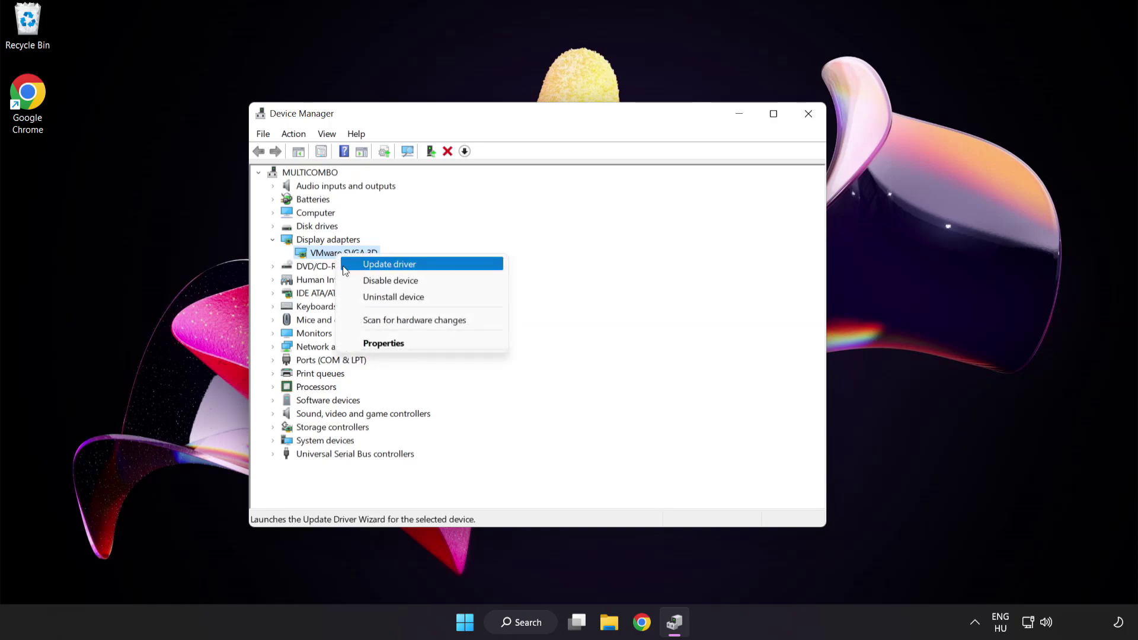
left_click(441, 265)
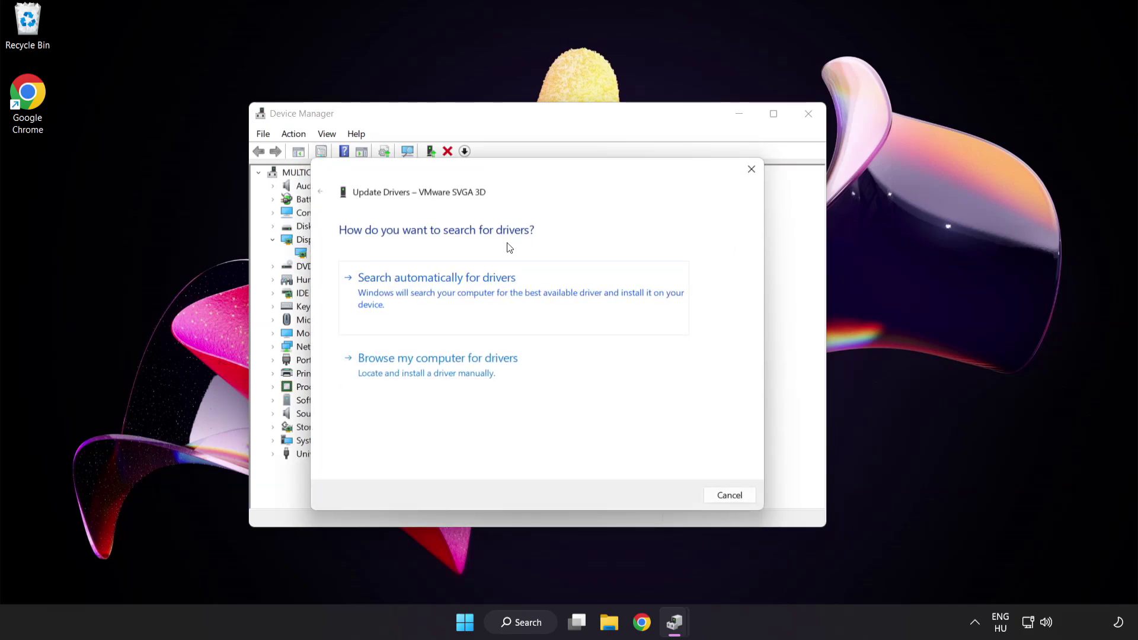
left_click(497, 295)
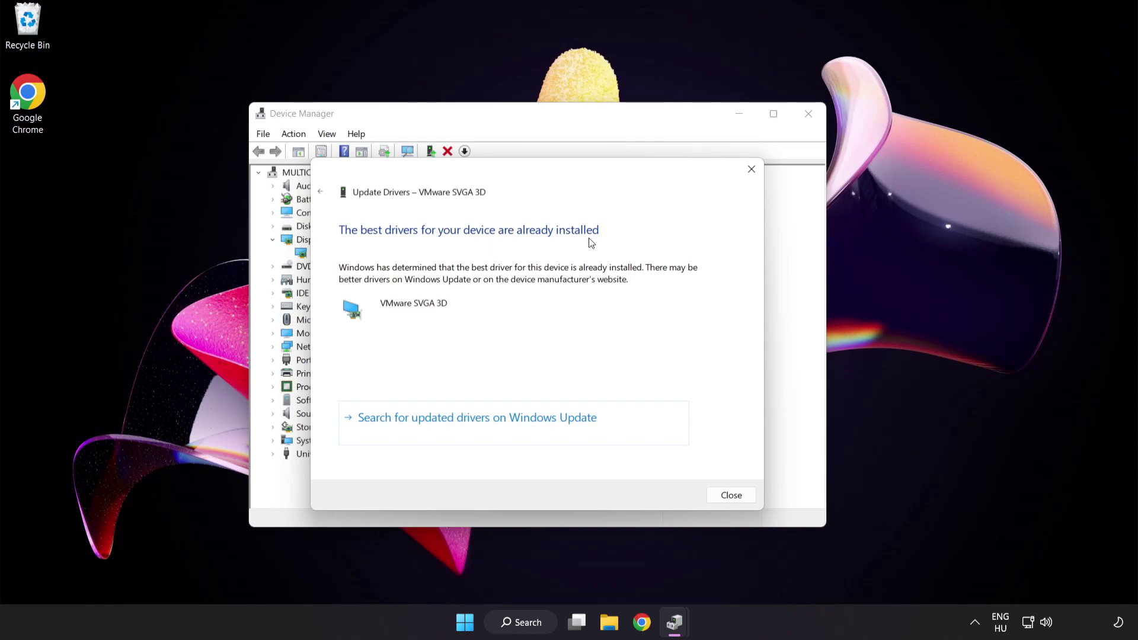
left_click(728, 496)
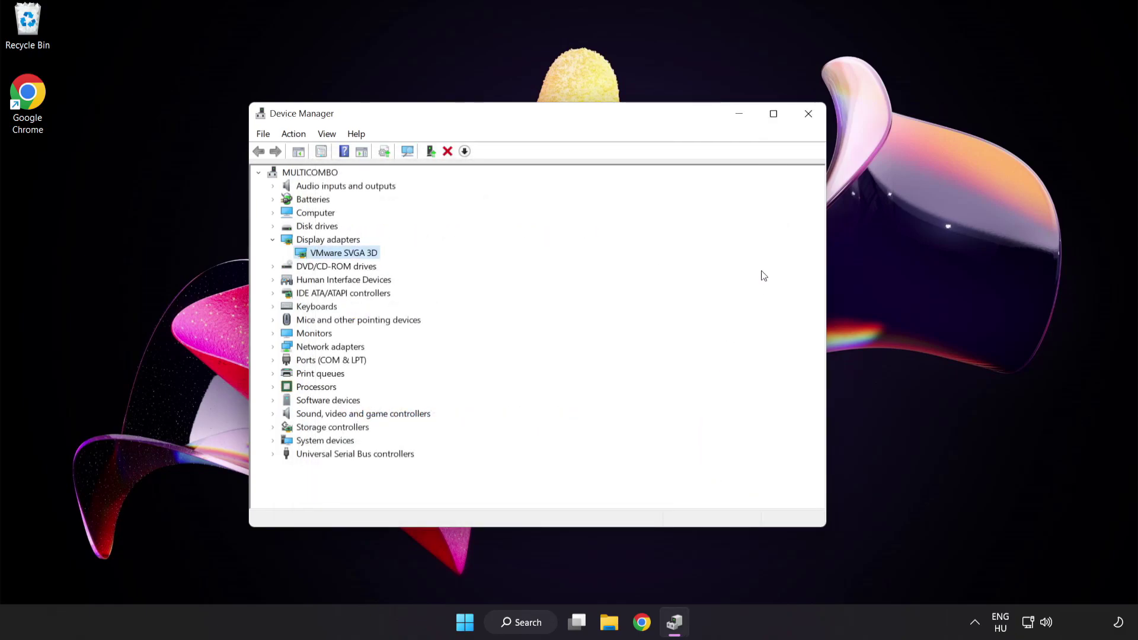
left_click(807, 114)
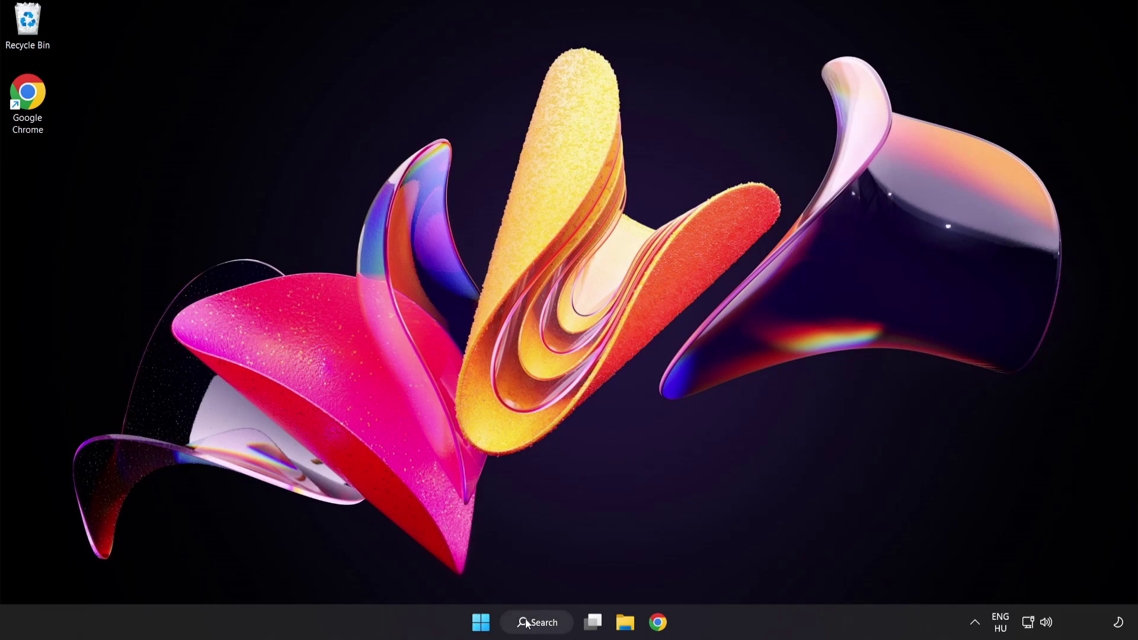
Find the Windows Update settings by searching for update, check for updates, and close Settings.
left_click(545, 626)
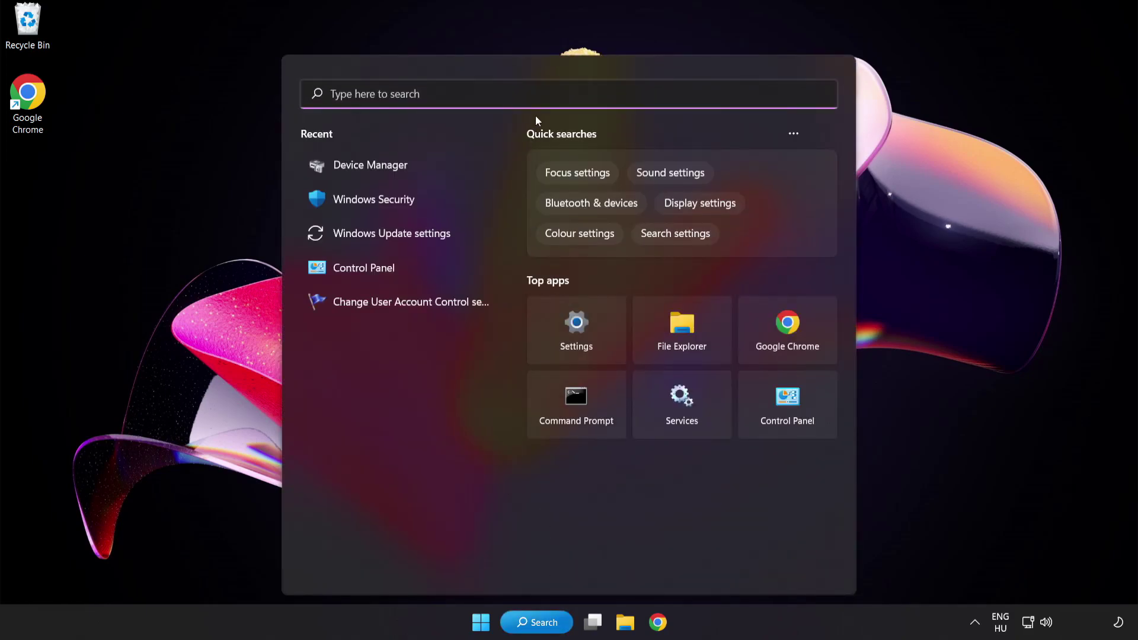
type("update")
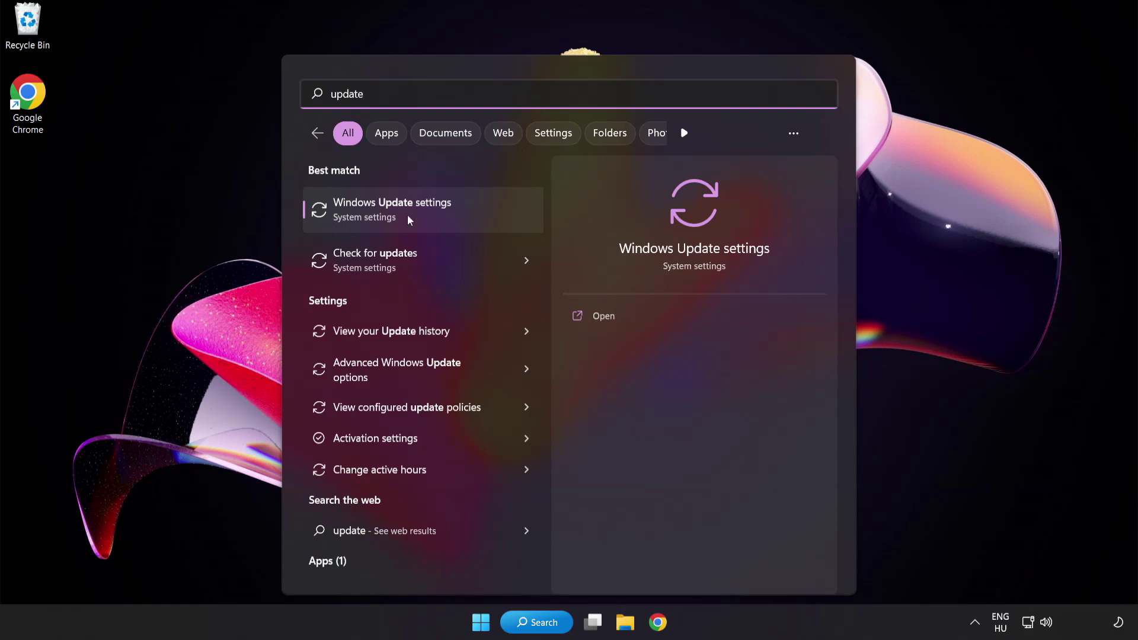
left_click(435, 216)
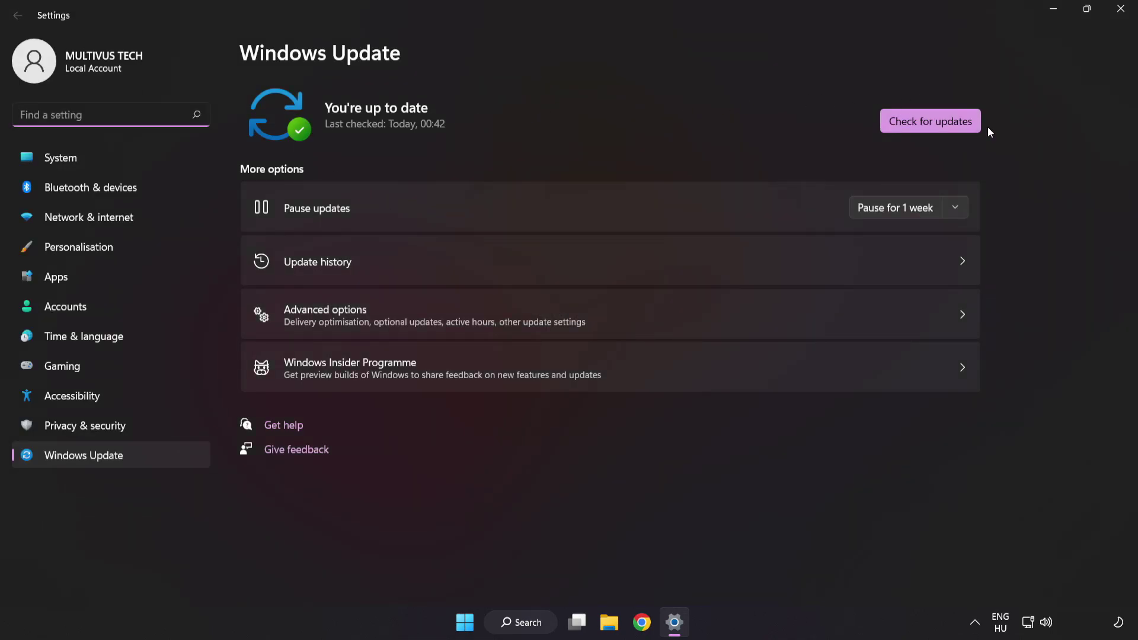
left_click(928, 128)
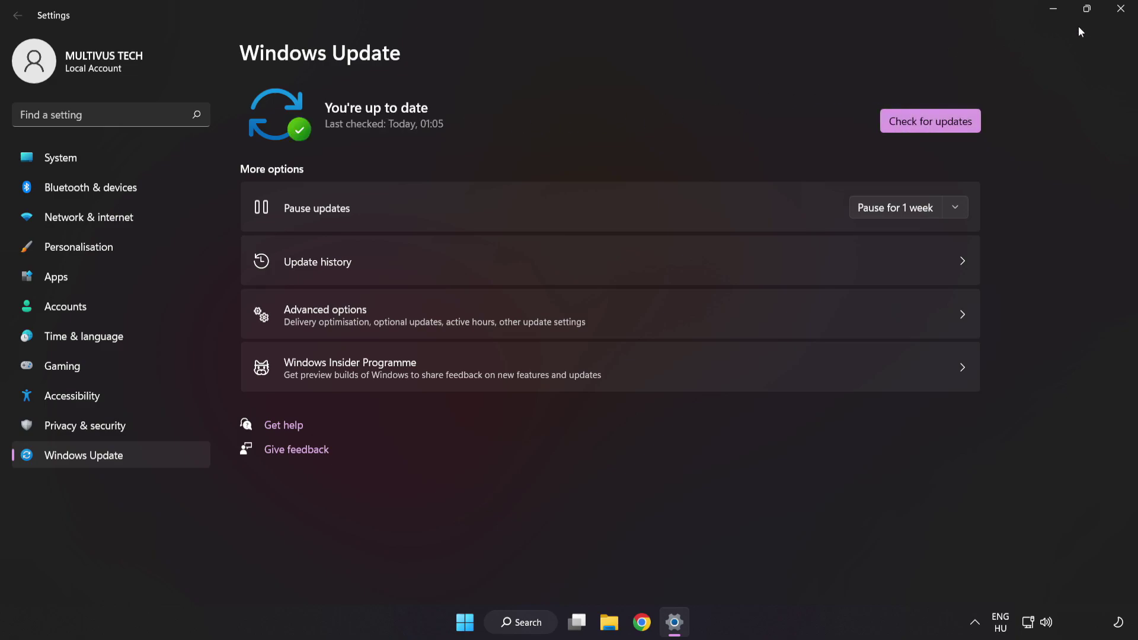
left_click(1118, 17)
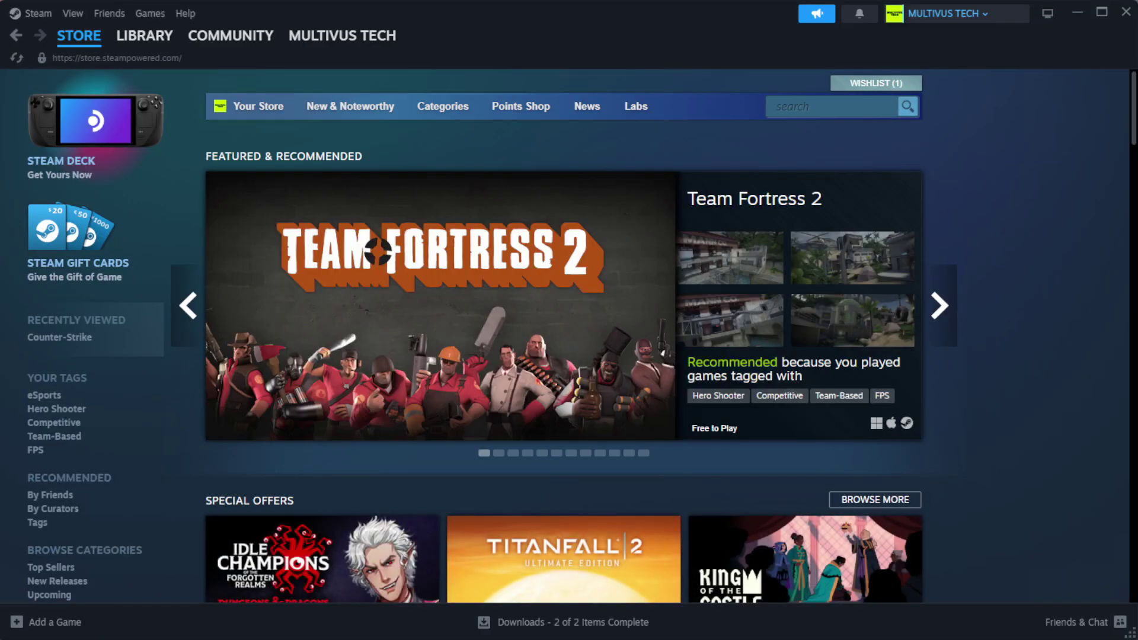
In the Steam library, verify the integrity of the installed files of the favorite game YOUR NOT WORKING GAME.
mouse_move(140, 44)
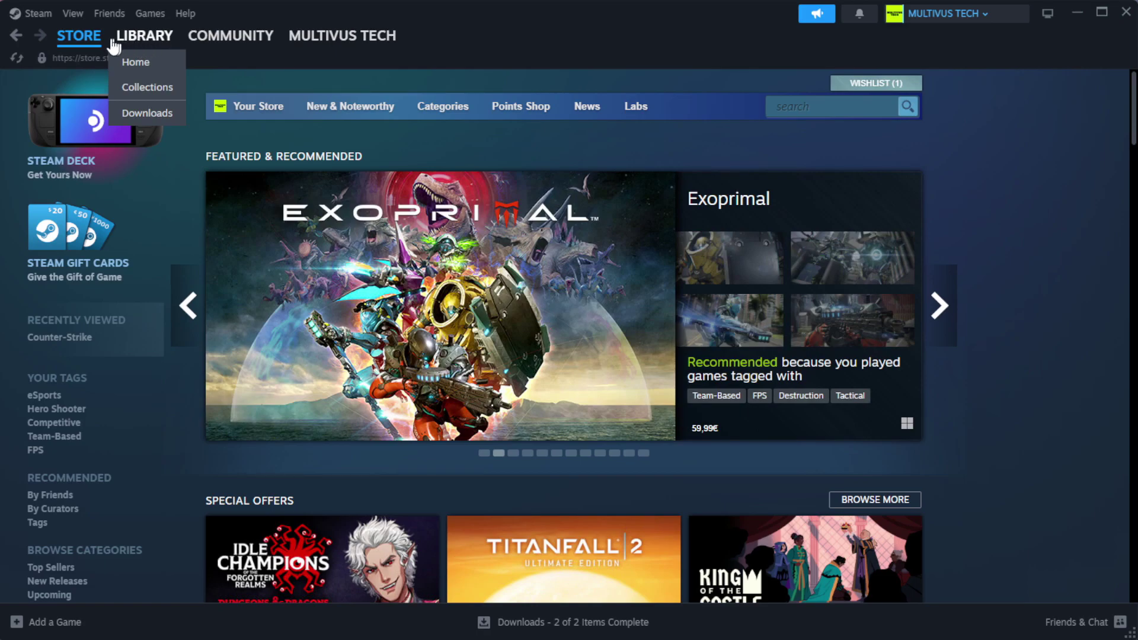
left_click(165, 62)
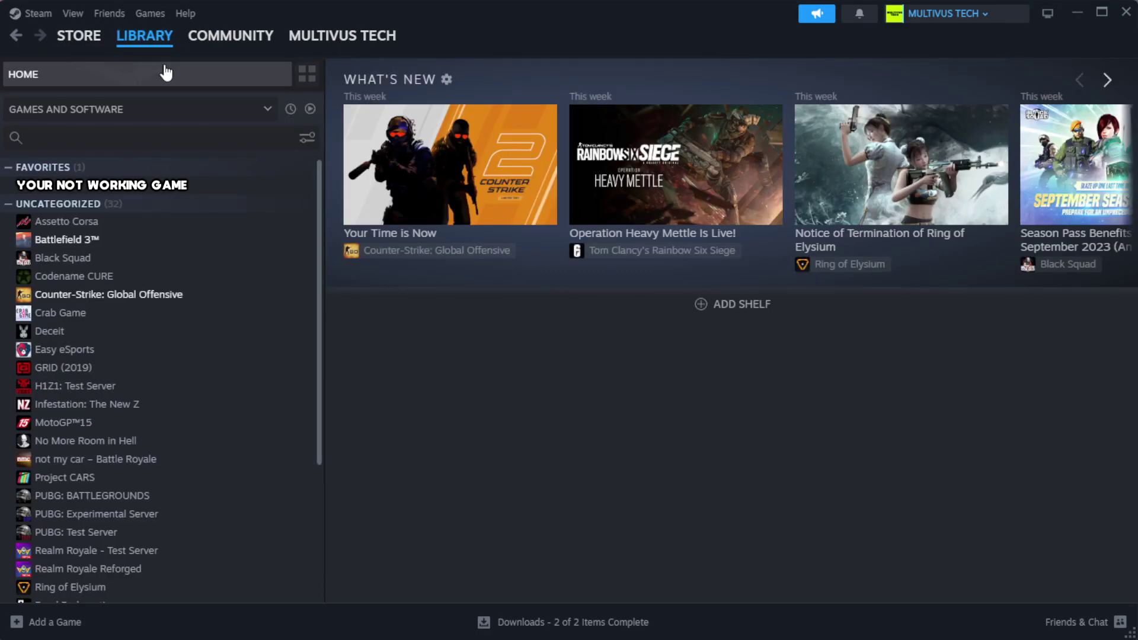
right_click(281, 193)
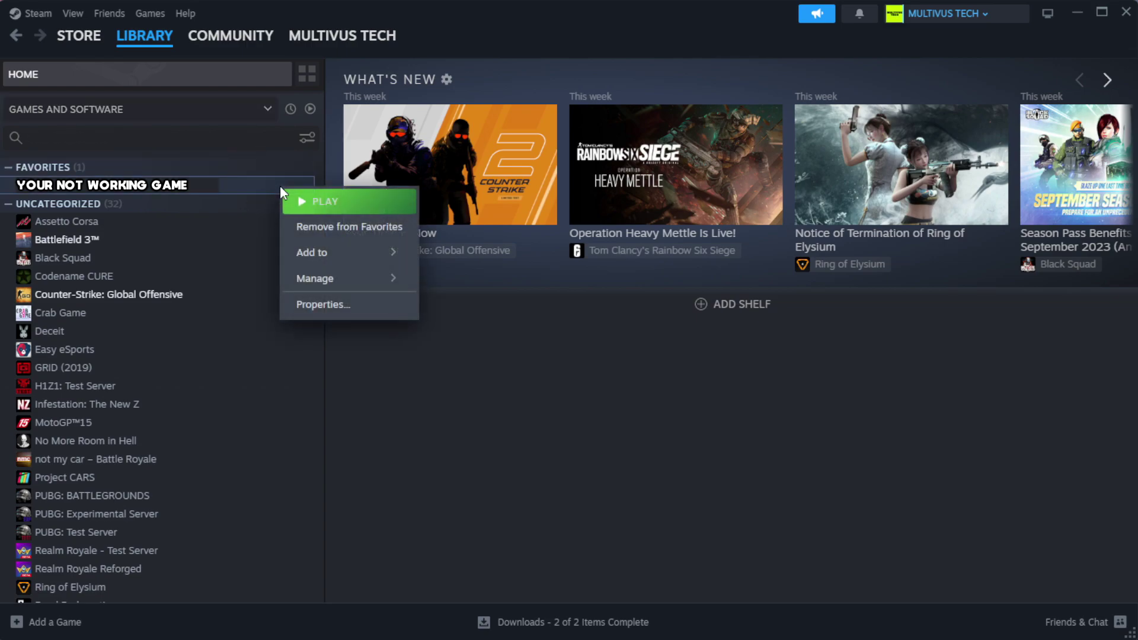
left_click(361, 313)
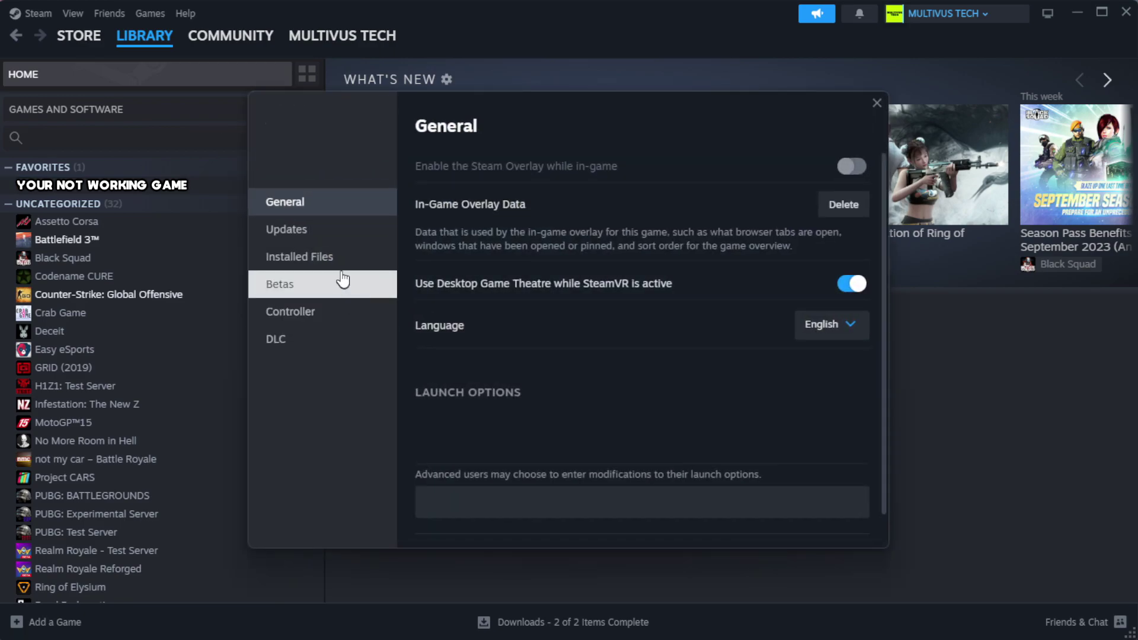
left_click(374, 270)
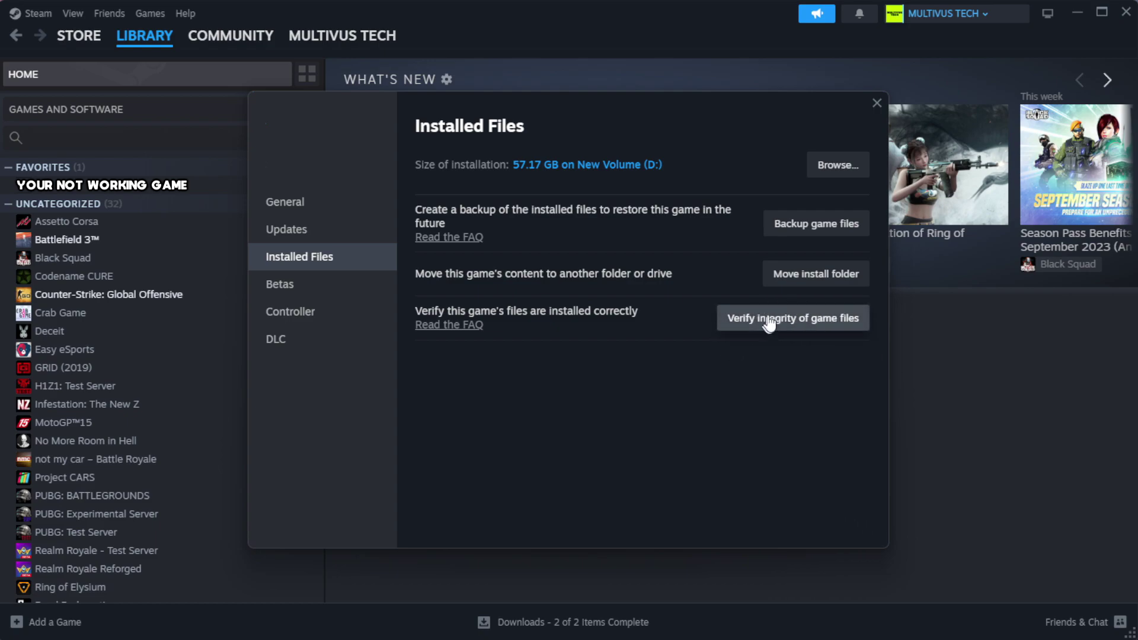
left_click(800, 325)
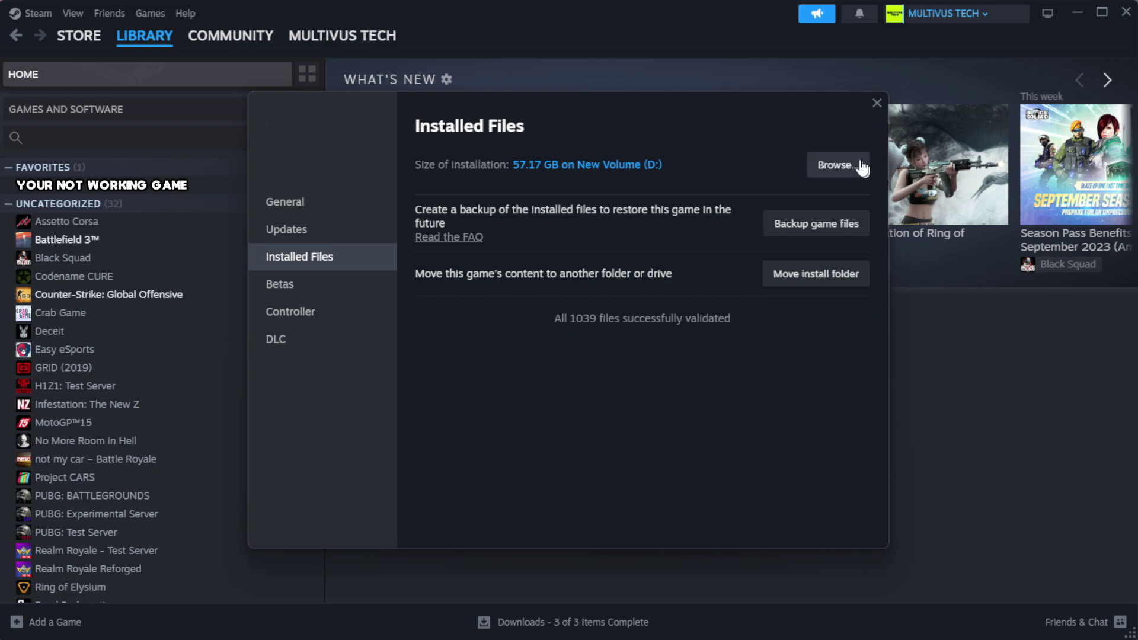
Browse to the game's installation folder and open the properties of the YOUR NOT WORKING GAME shortcut.
left_click(836, 179)
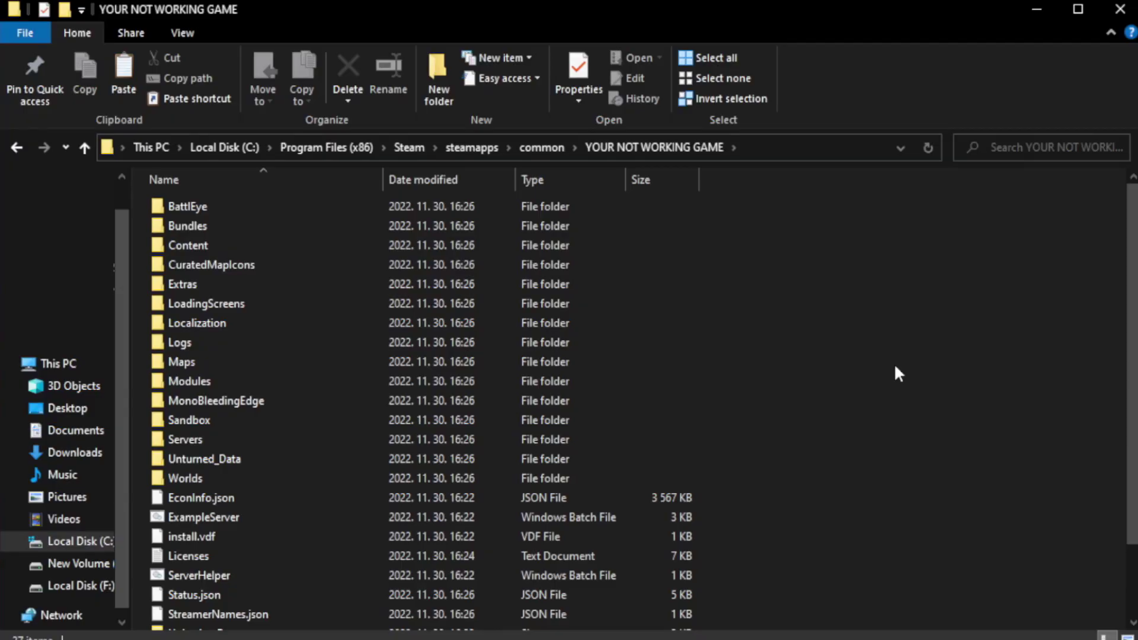
left_click_drag(1133, 356, 1134, 425)
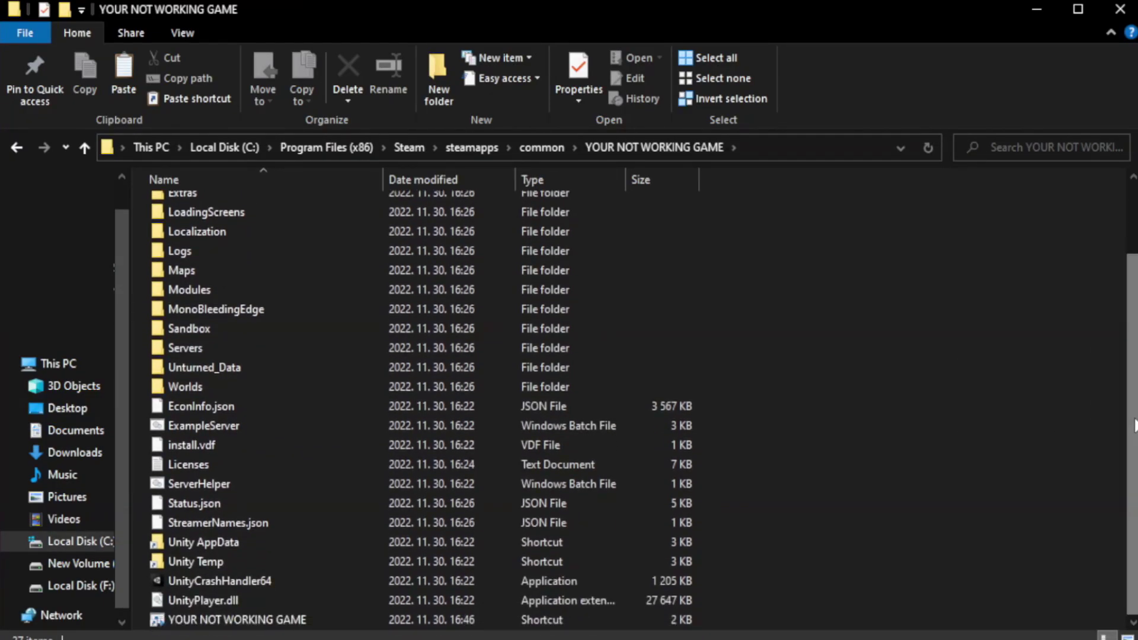
left_click(409, 621)
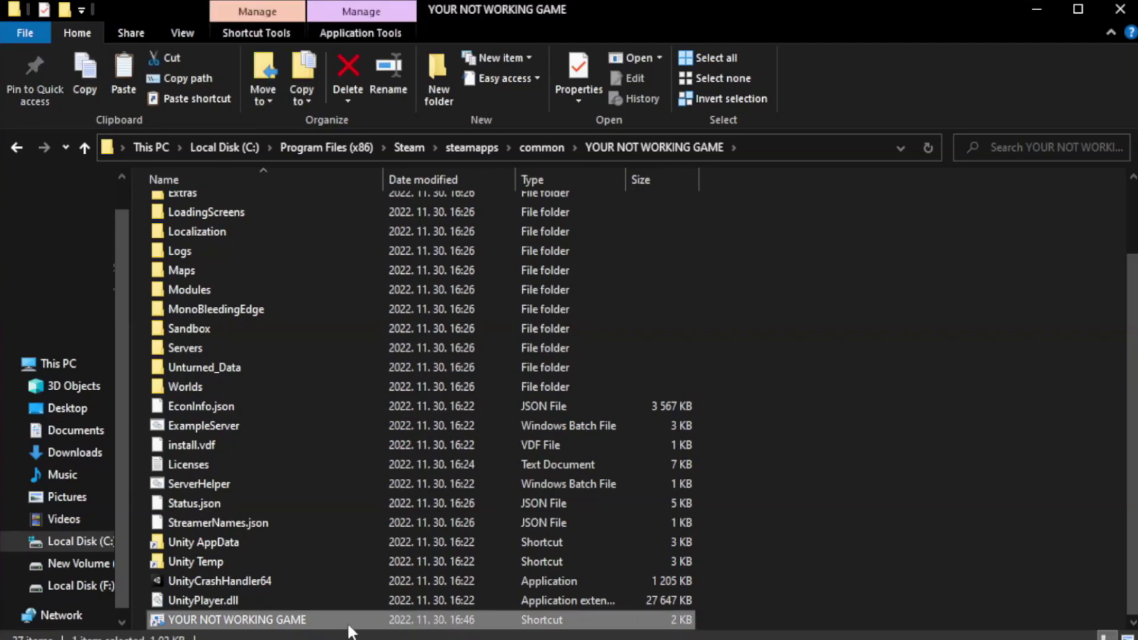
right_click(382, 622)
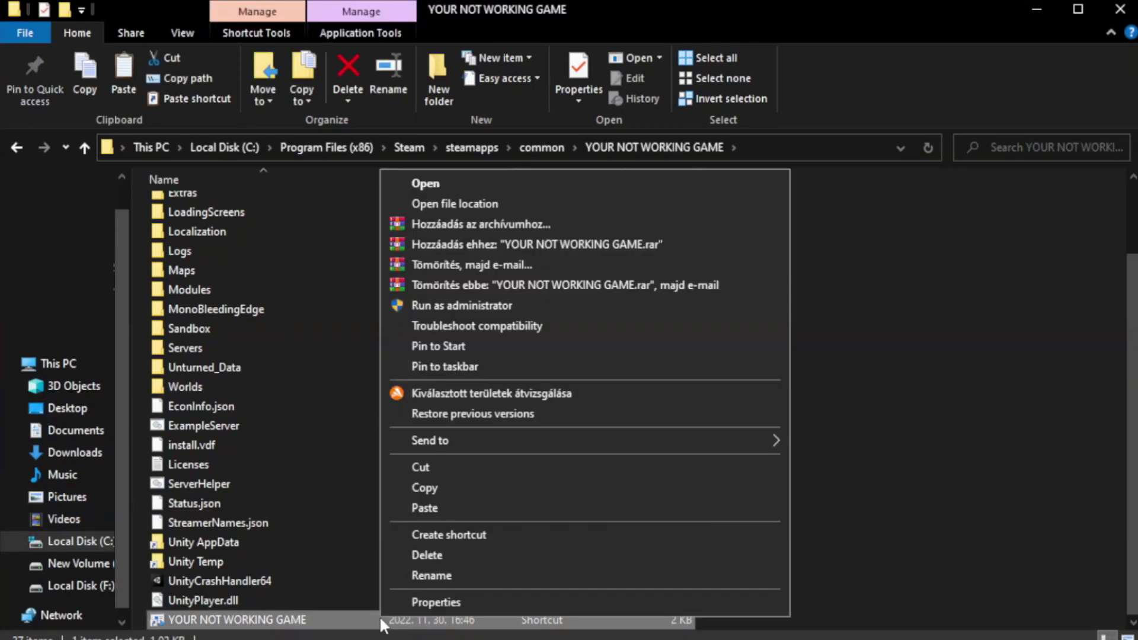
left_click(579, 598)
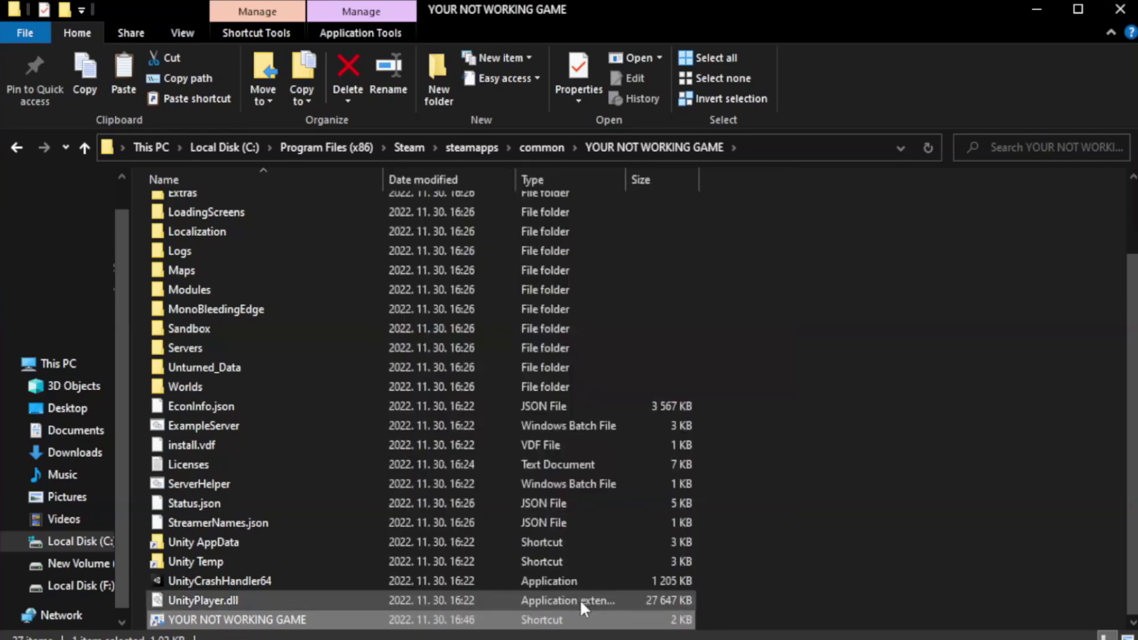
left_click_drag(567, 320, 572, 116)
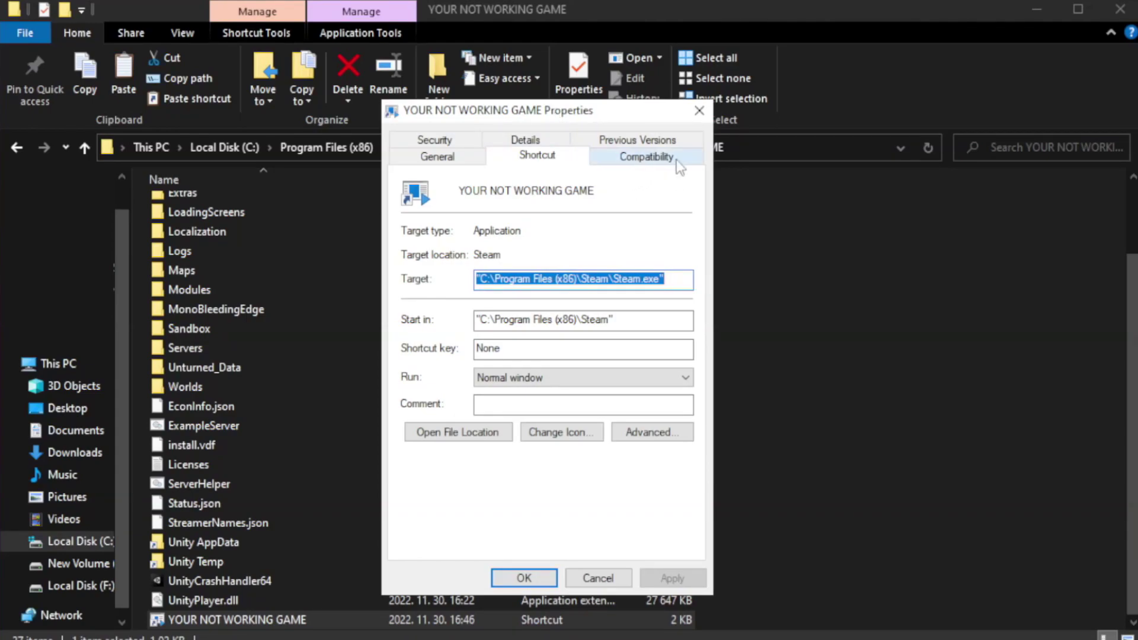
Apply Windows 8 compatibility mode, disabled fullscreen optimizations and run as administrator to the game shortcut, and close the folder.
left_click(640, 158)
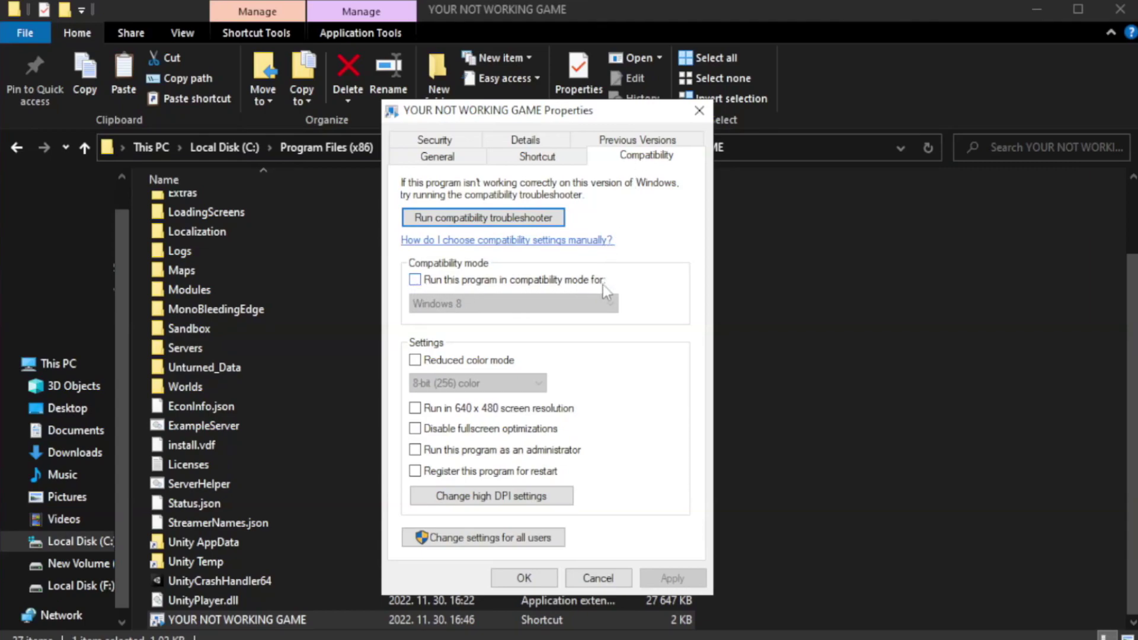
left_click(453, 285)
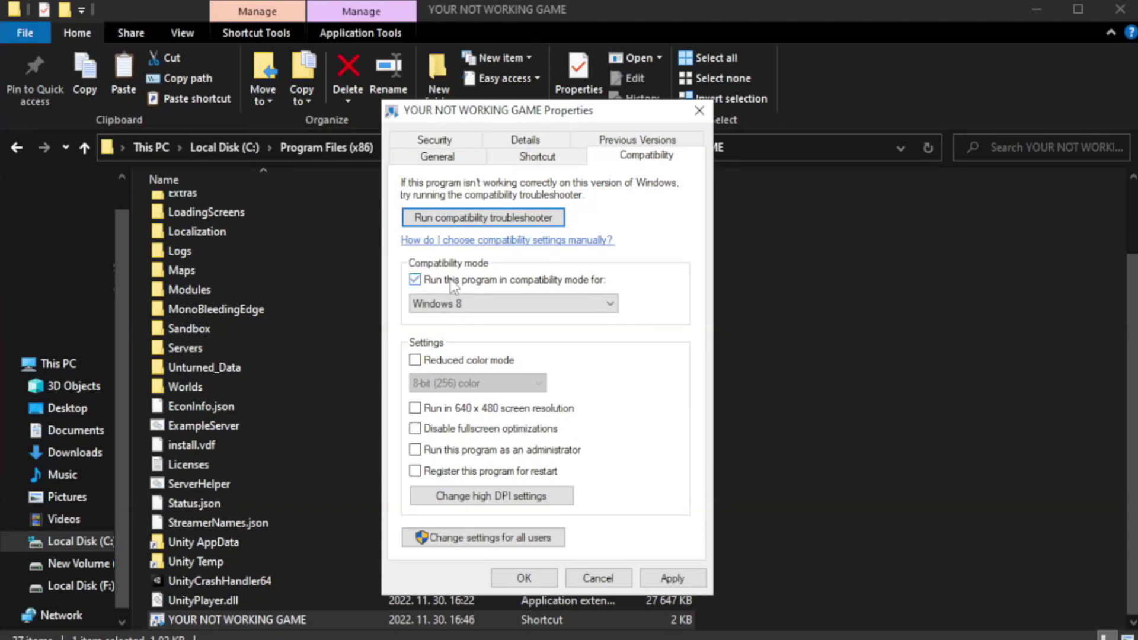
left_click(513, 305)
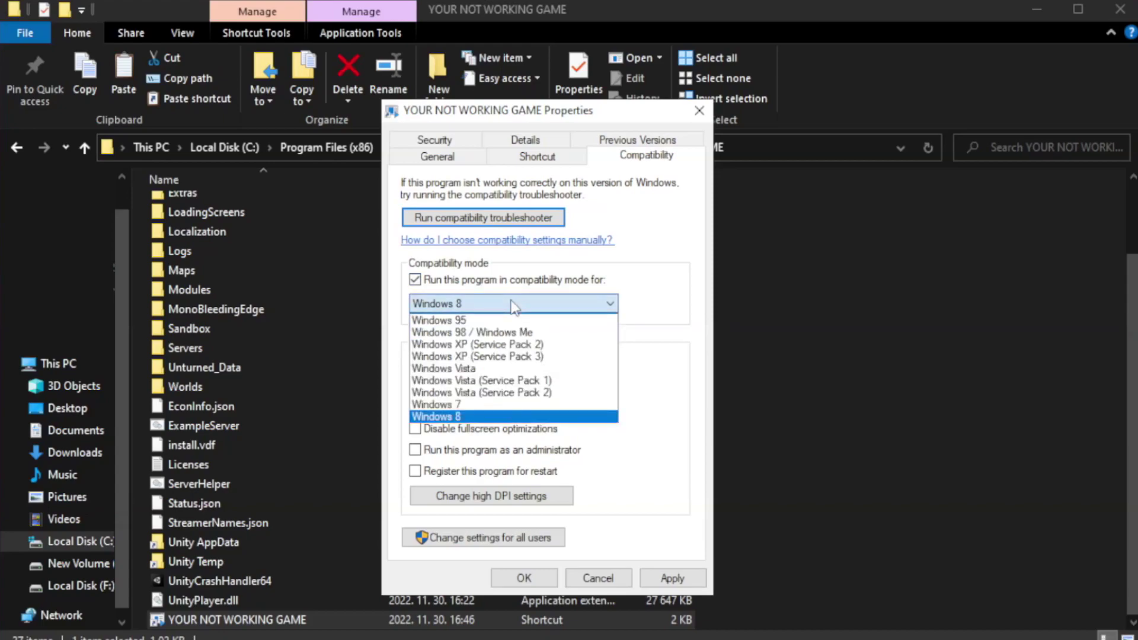
left_click(483, 417)
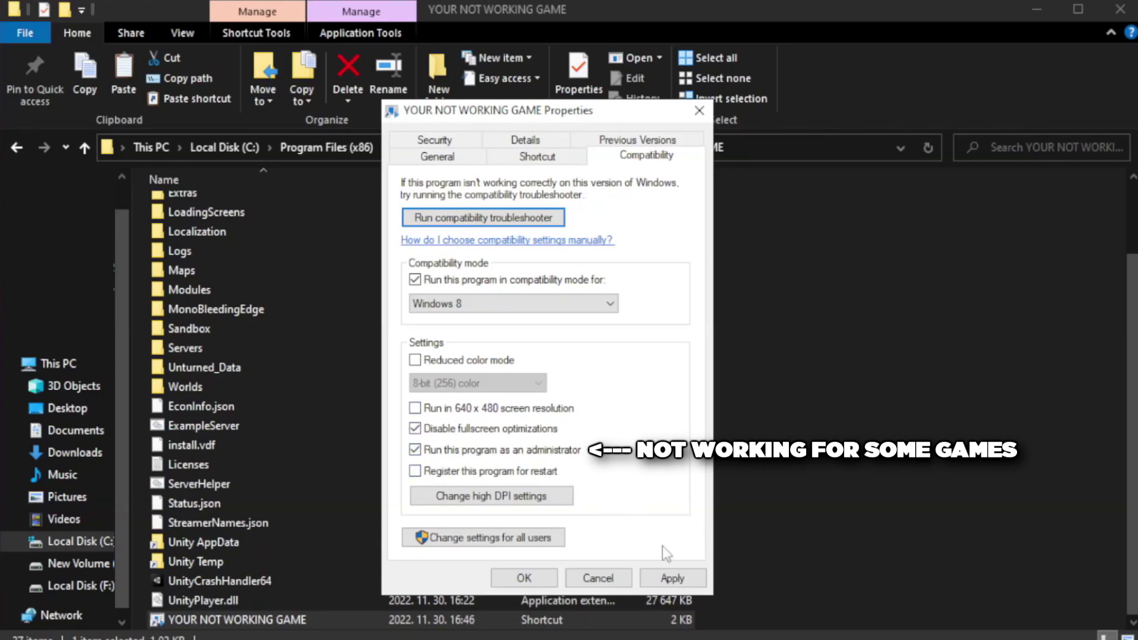
left_click(668, 578)
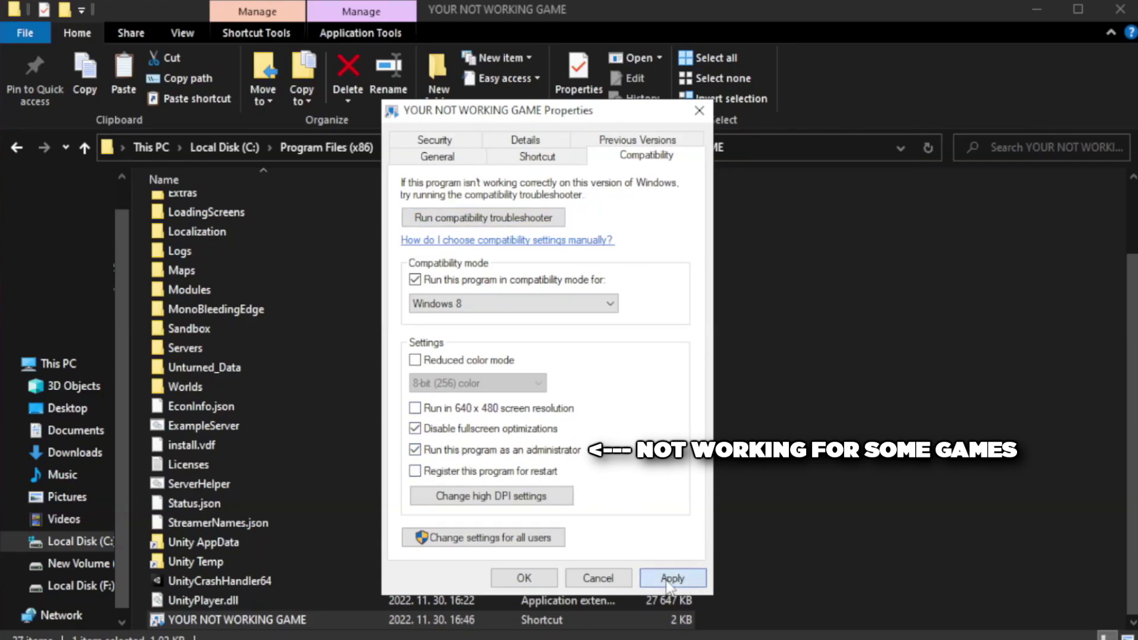
left_click(524, 578)
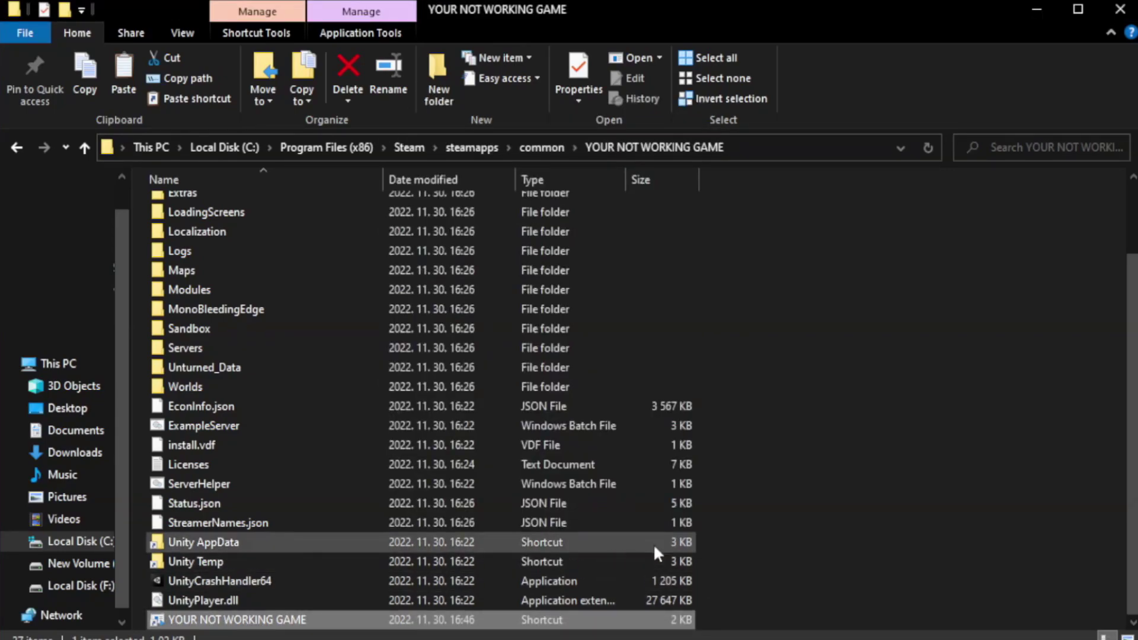
left_click(1119, 13)
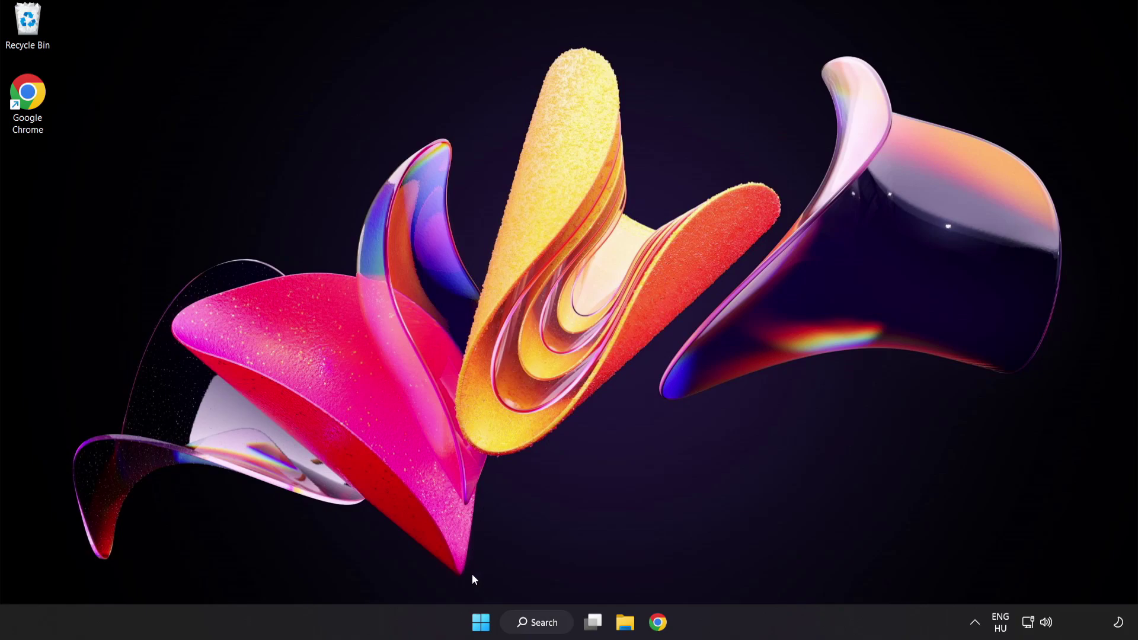
In Task Manager, disable the startup entries Cortana, Phone Link, Terminal and Windows Security notification icon, and close Task Manager.
right_click(484, 625)
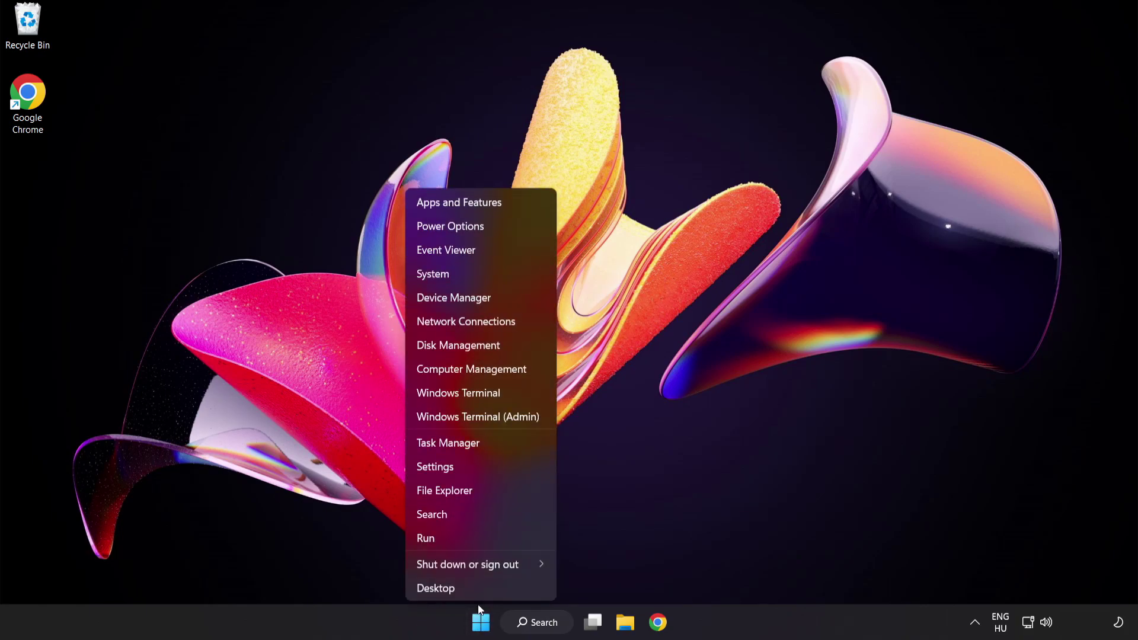
left_click(492, 446)
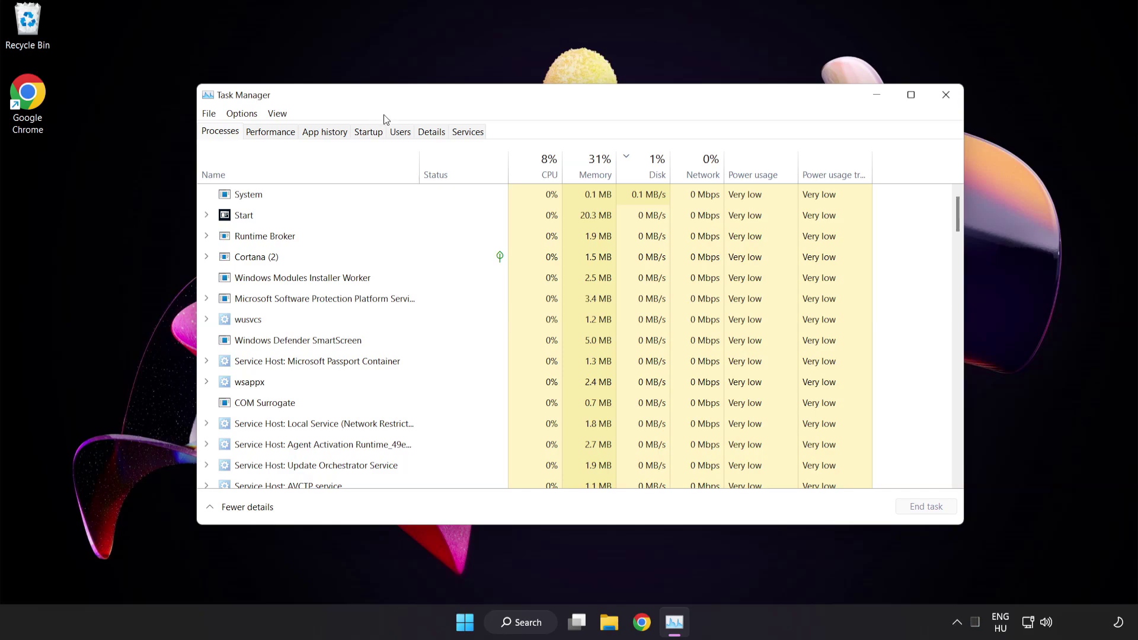
left_click(377, 138)
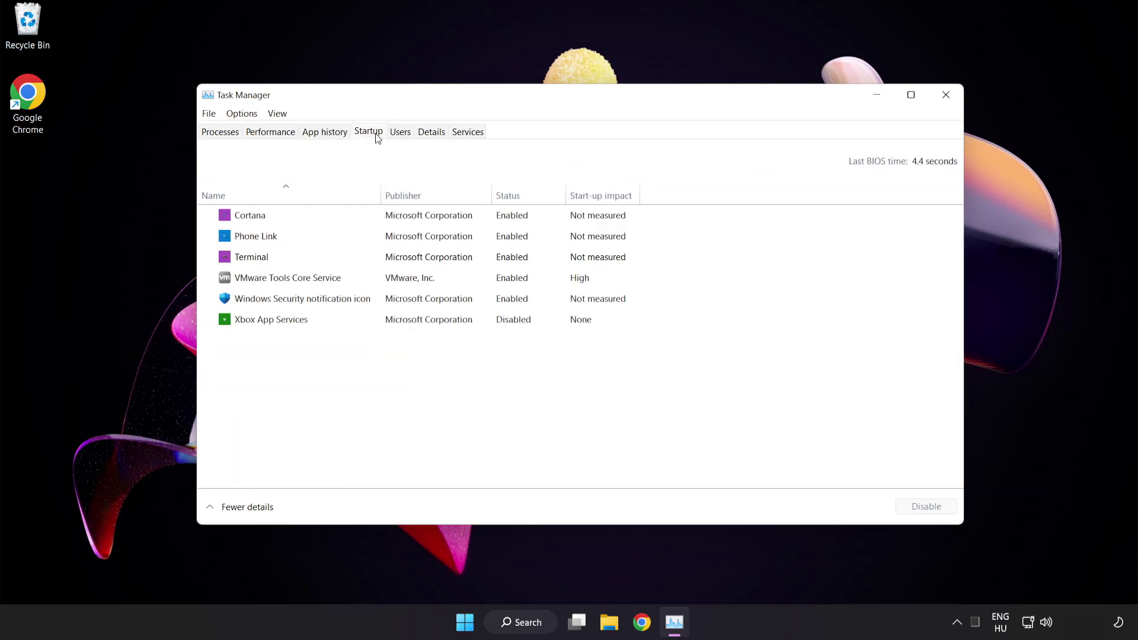
left_click(377, 221)
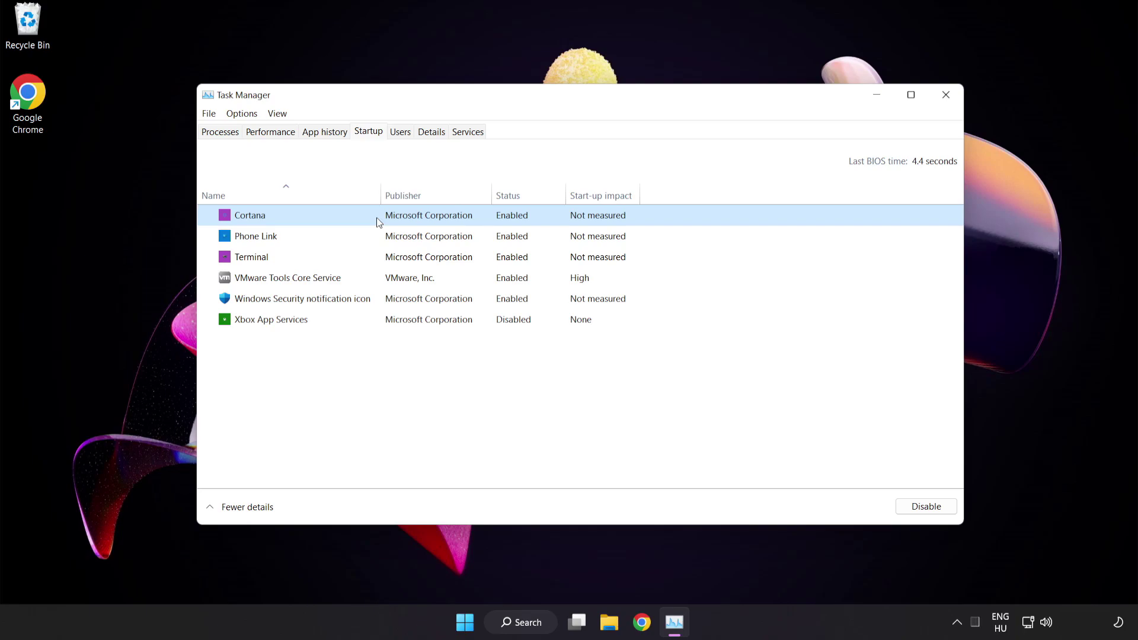
left_click(933, 513)
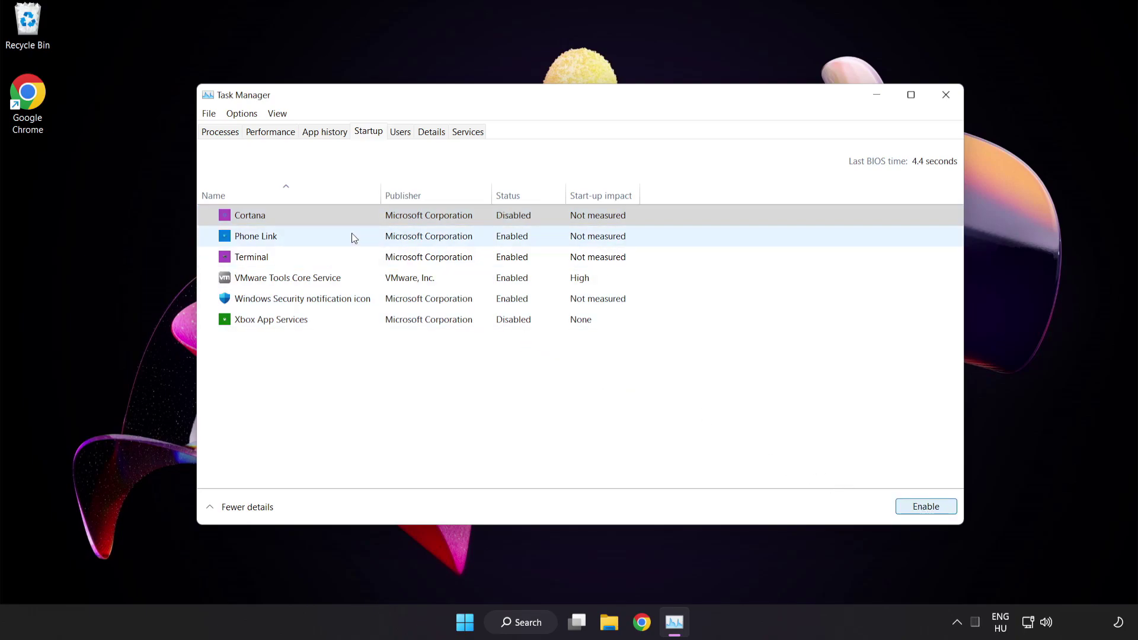
left_click(351, 234)
left_click(922, 513)
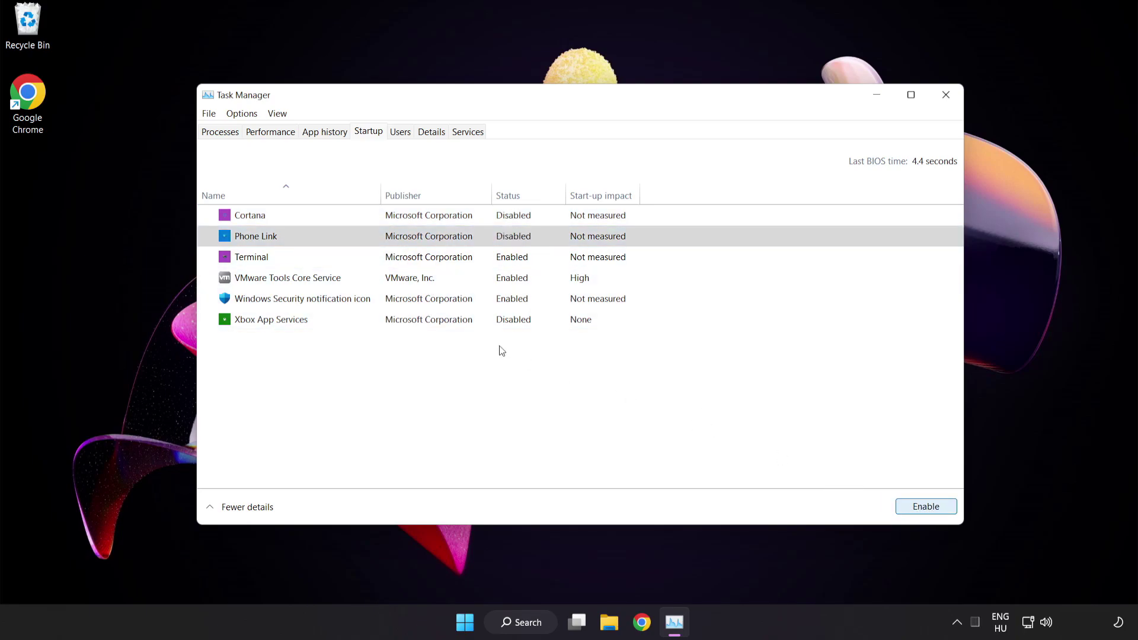
left_click(360, 258)
left_click(926, 506)
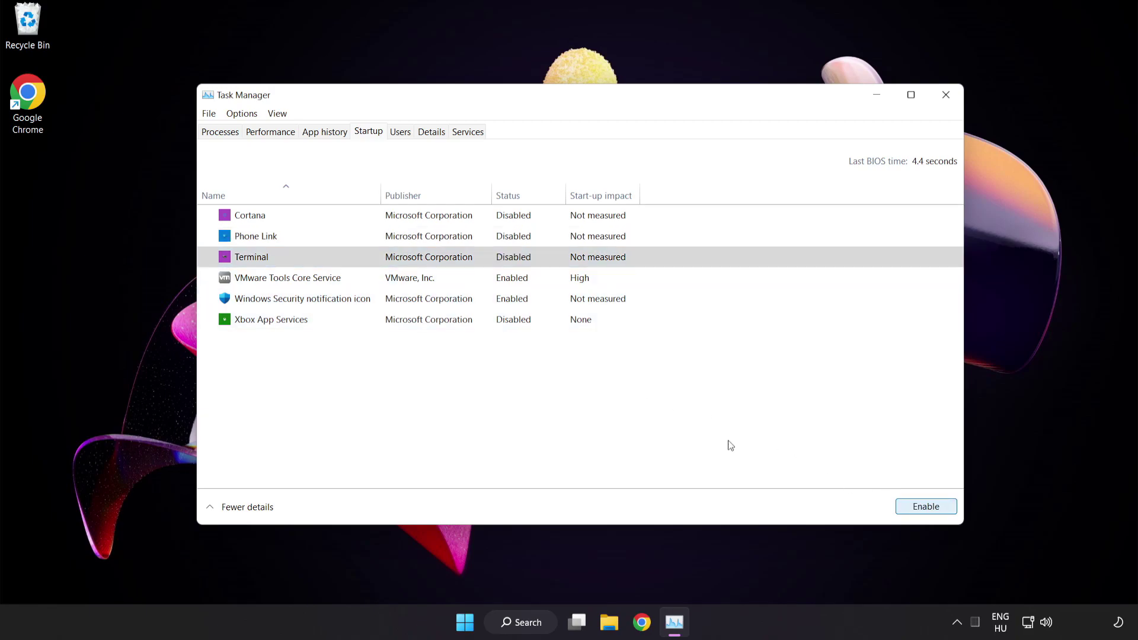
left_click(386, 302)
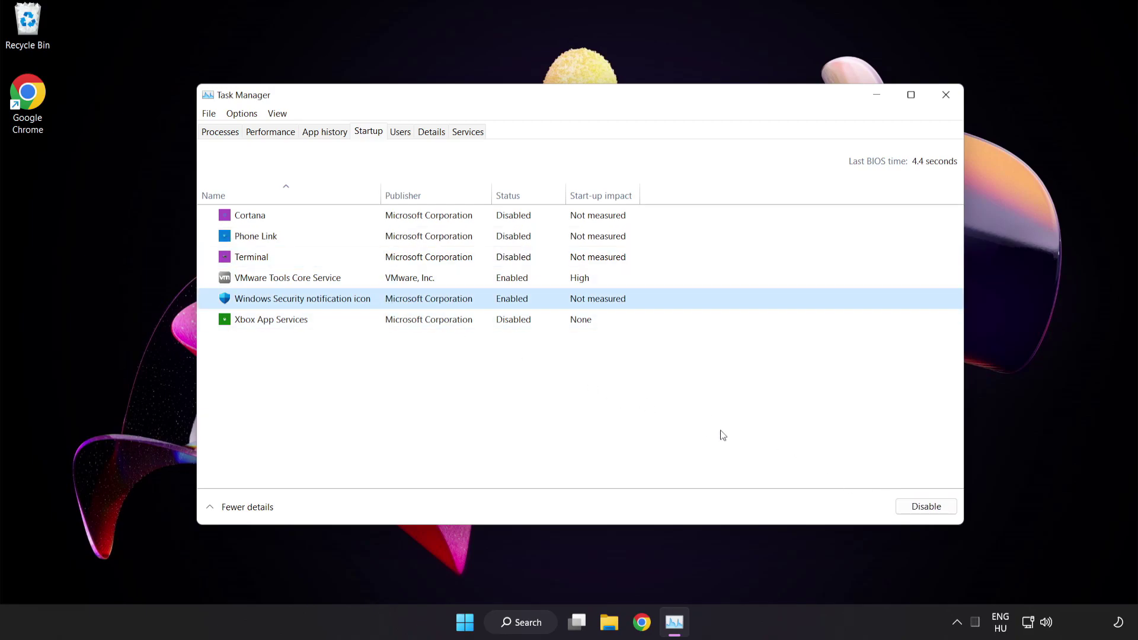
left_click(898, 508)
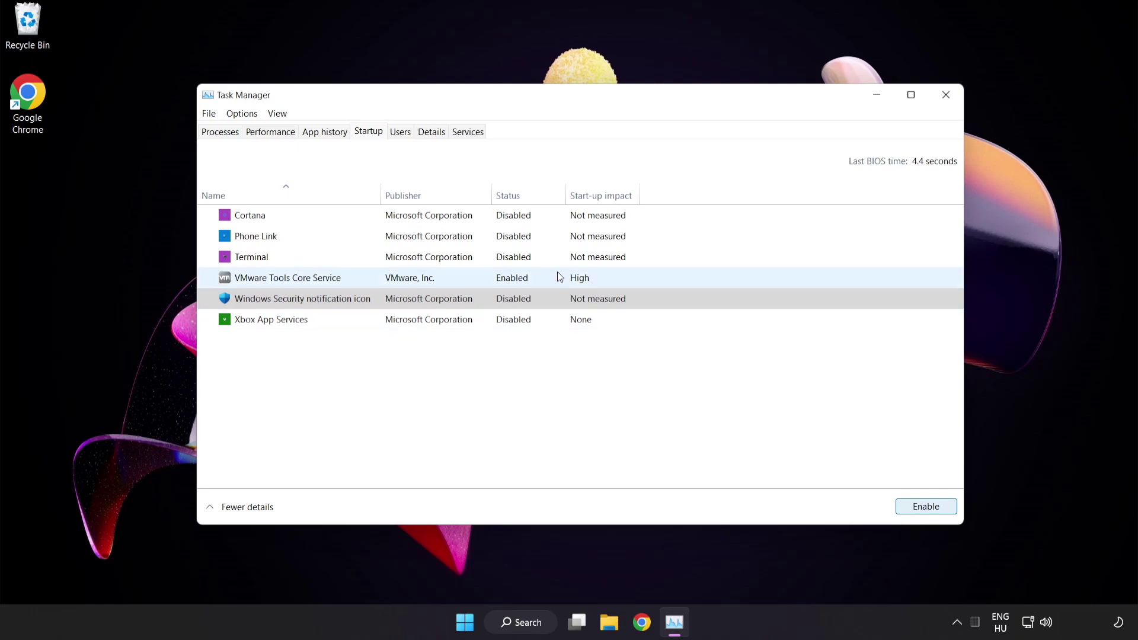
left_click(947, 99)
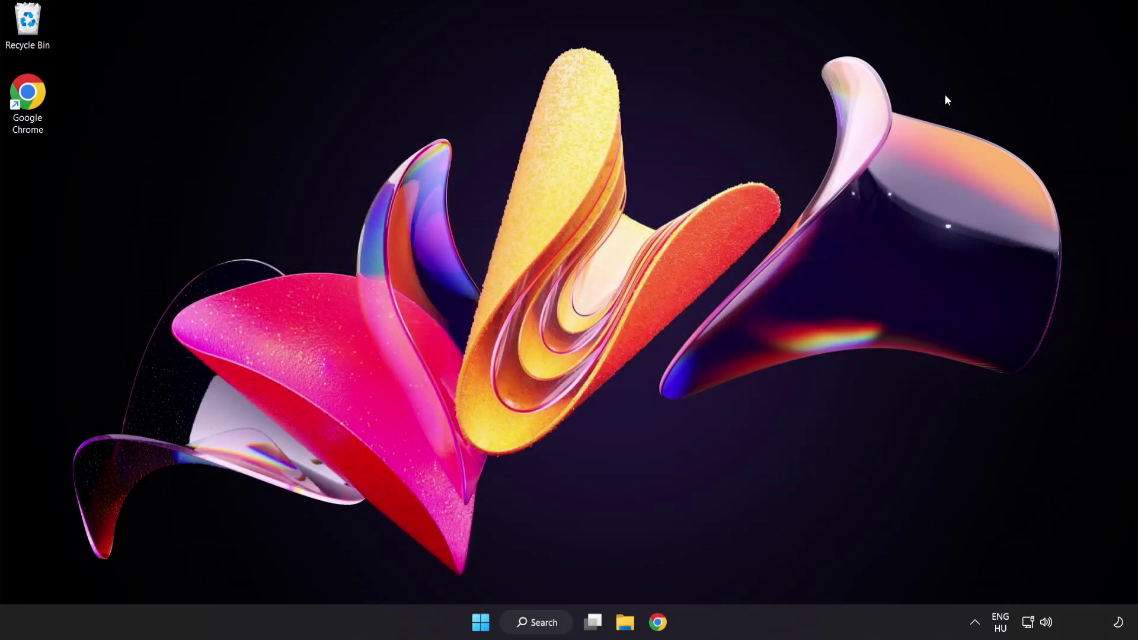
Switch to Chrome and download the English DirectX End-User Runtime Web Installer from the Microsoft Download Center page.
left_click(657, 622)
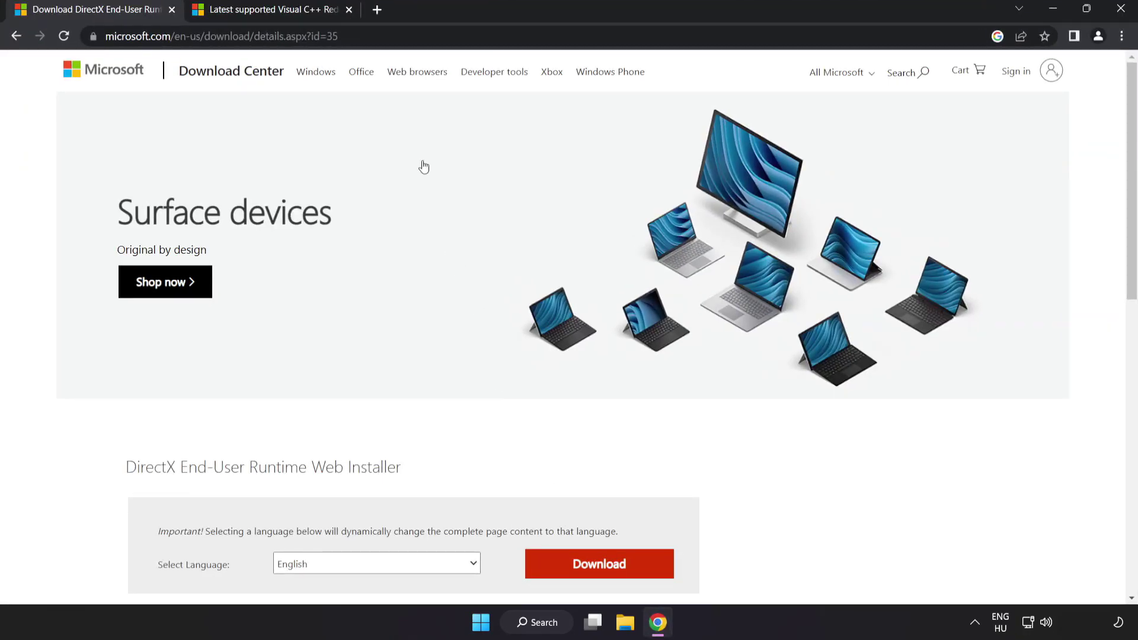
left_click(459, 35)
left_click(459, 36)
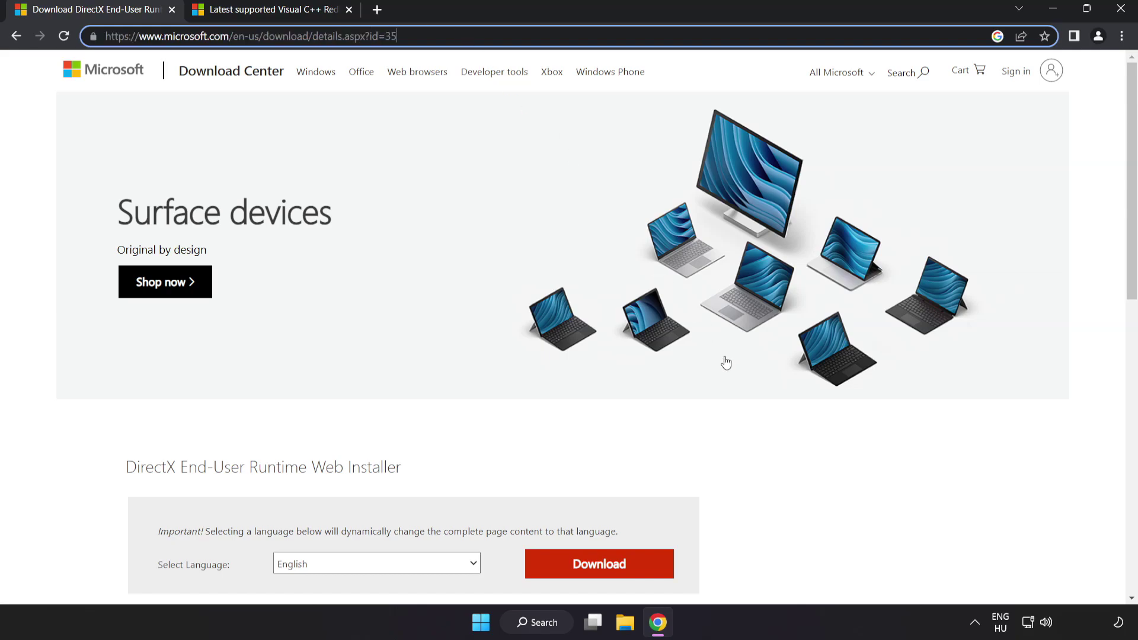
left_click(647, 379)
scroll(647, 380, "down", 2)
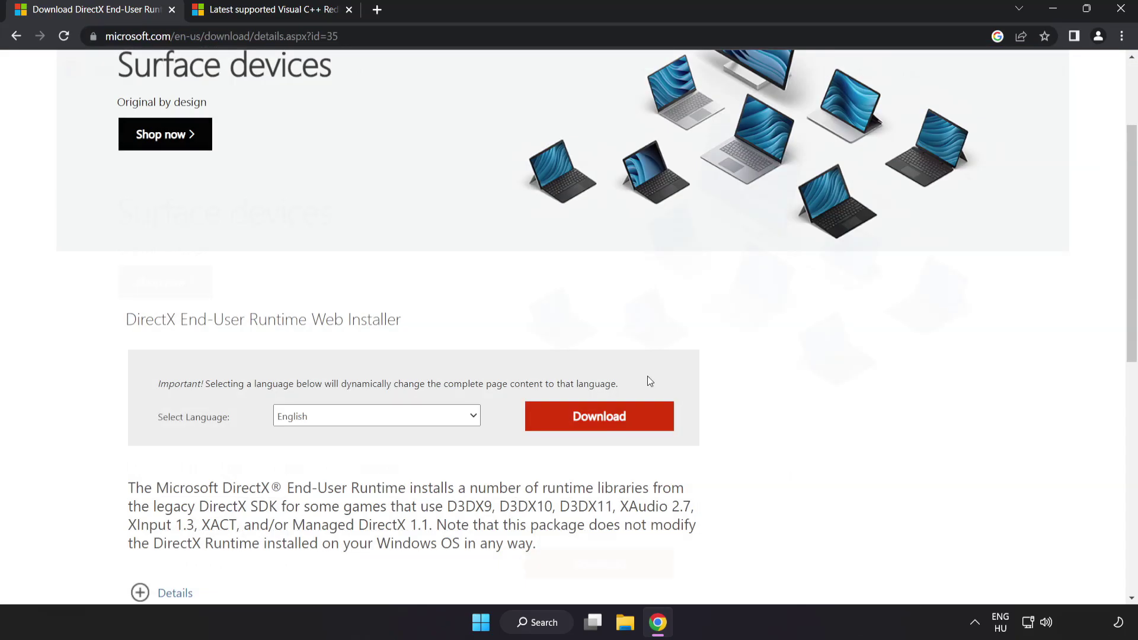
left_click(614, 428)
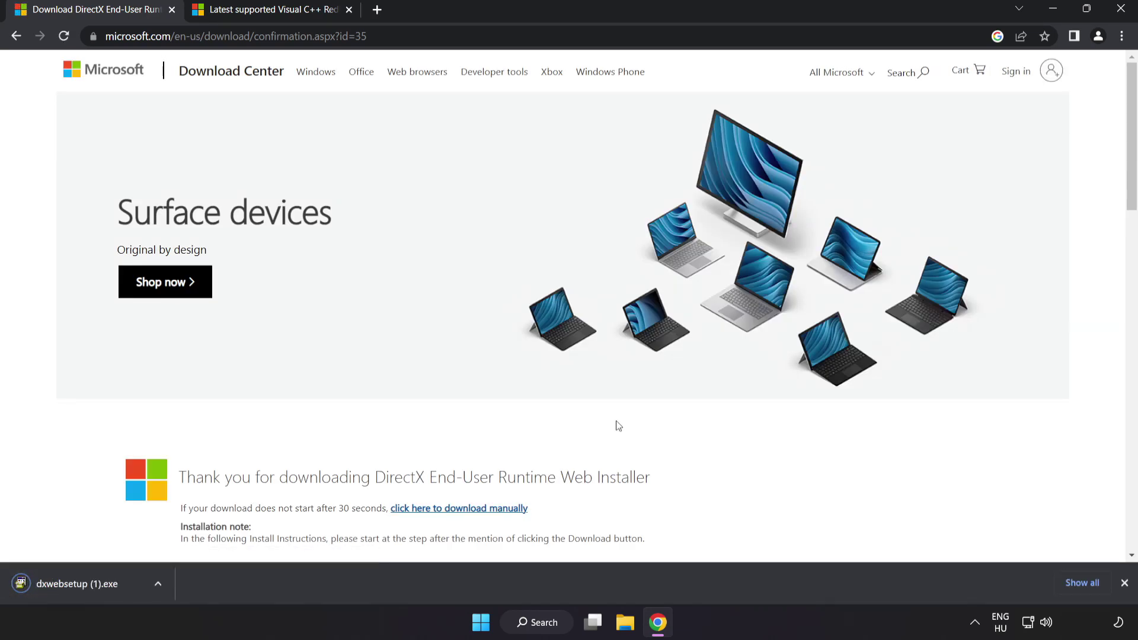
Run the downloaded dxwebsetup installer, accept the agreement, decline the Bing Bar and finish the DirectX setup.
left_click(95, 585)
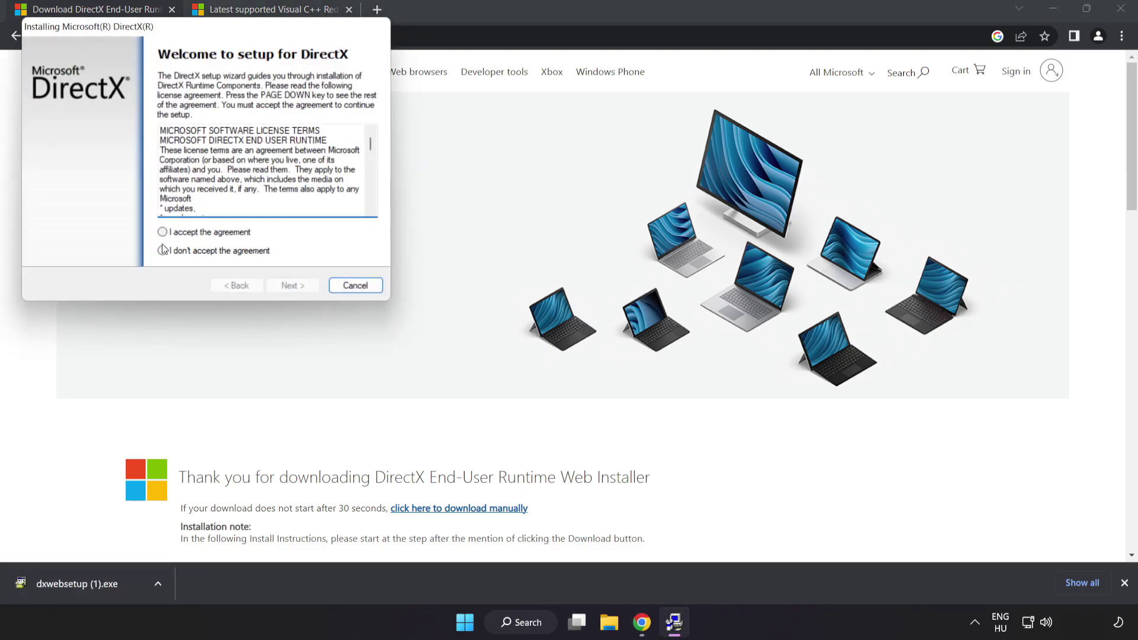
left_click_drag(172, 29, 519, 151)
left_click_drag(718, 275, 724, 330)
left_click(532, 359)
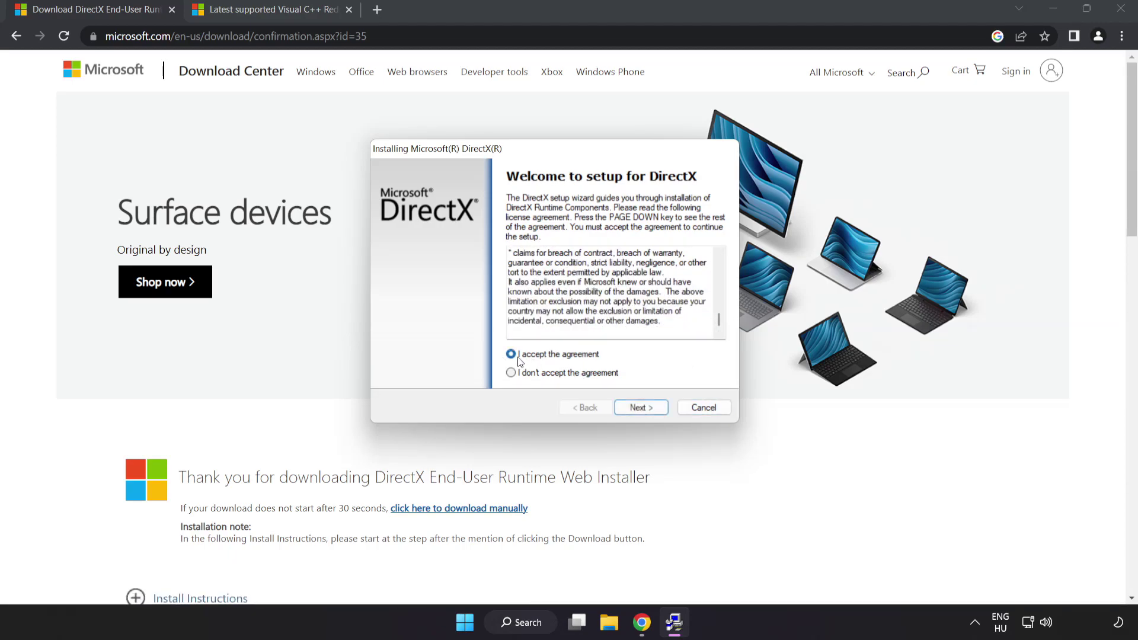
left_click(641, 410)
left_click(503, 304)
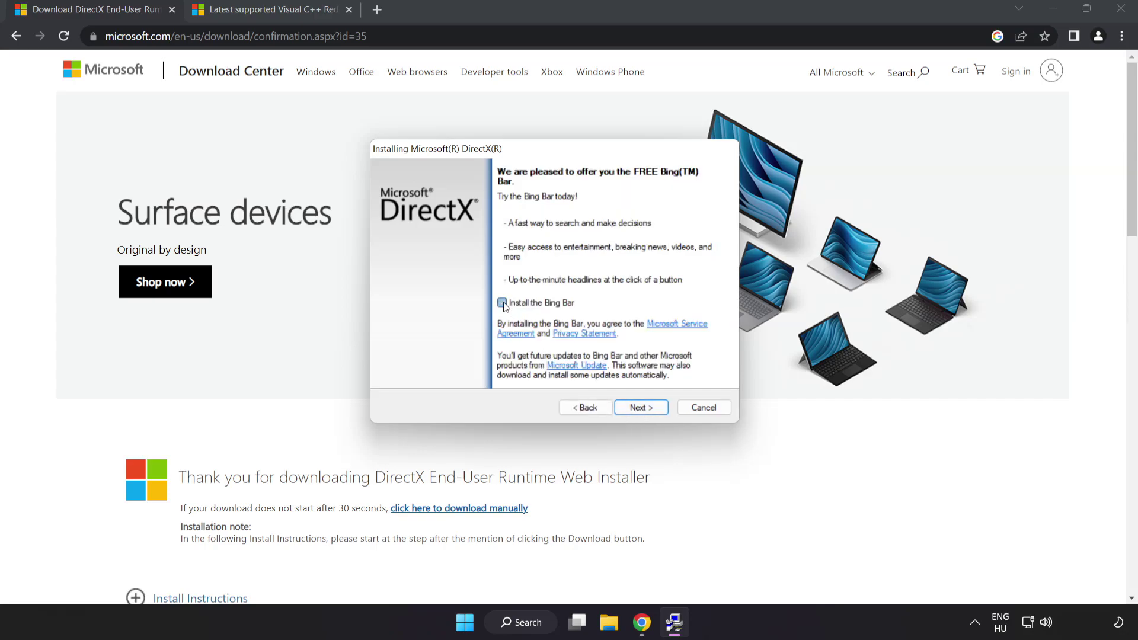
left_click(644, 408)
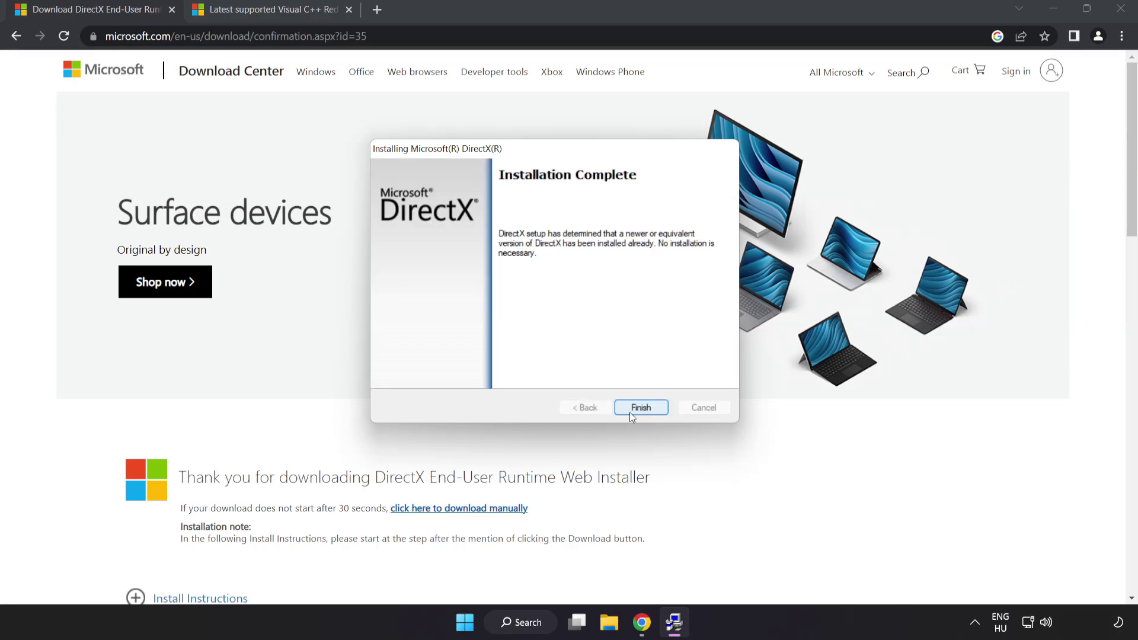
left_click(641, 408)
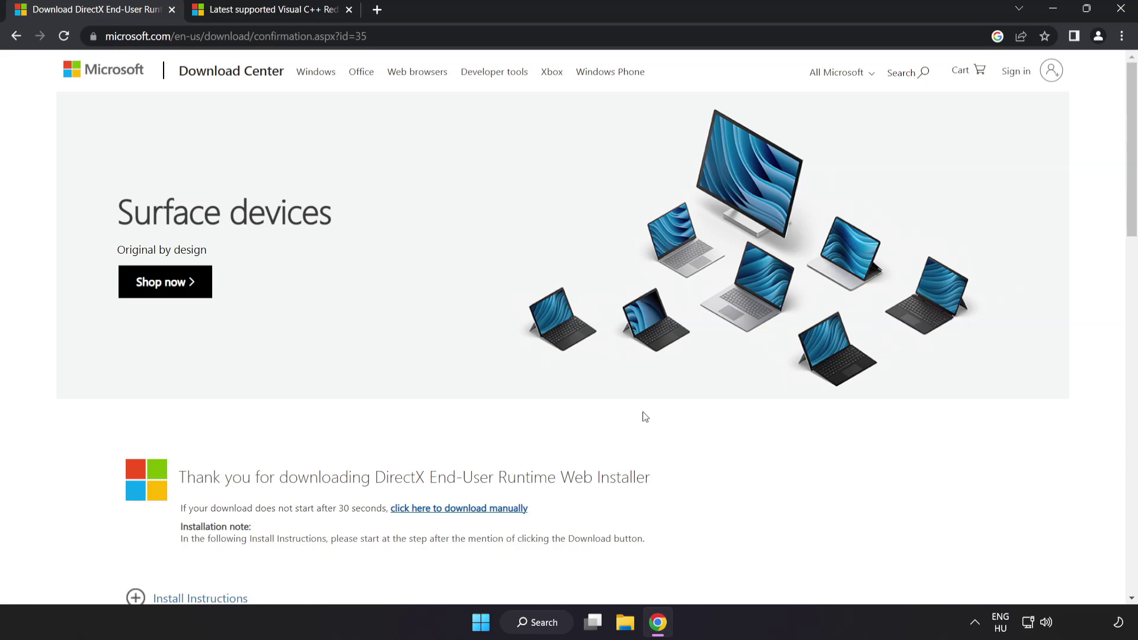
Close the DirectX page and download the ARM64, X86 and X64 Visual C++ Redistributable packages from the Microsoft Learn page.
left_click(171, 10)
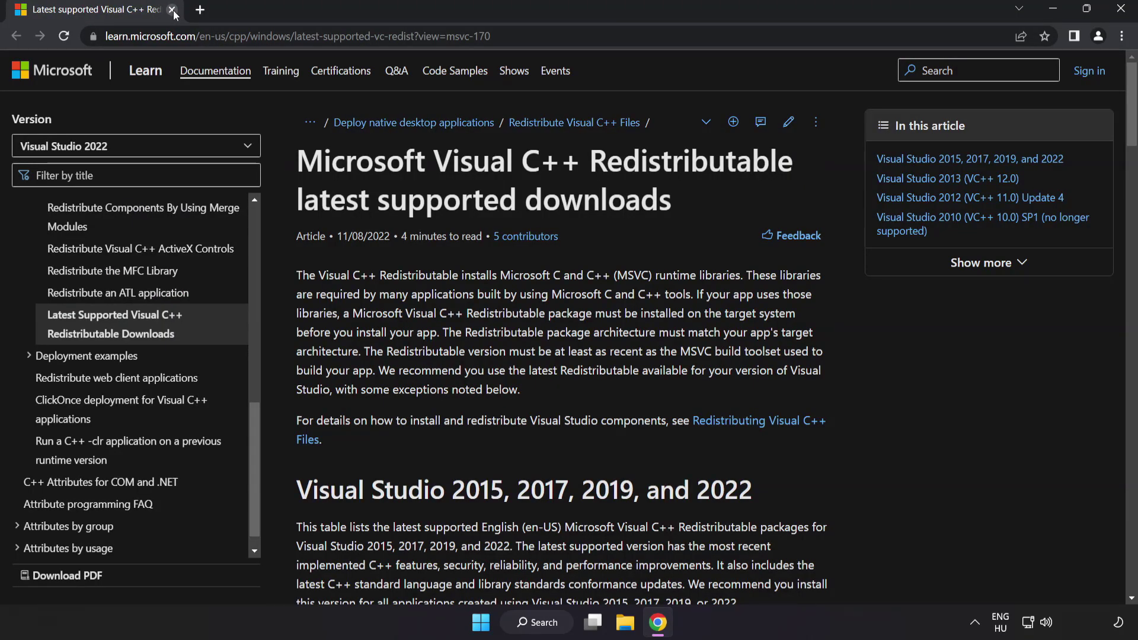
left_click(581, 37)
left_click(671, 39)
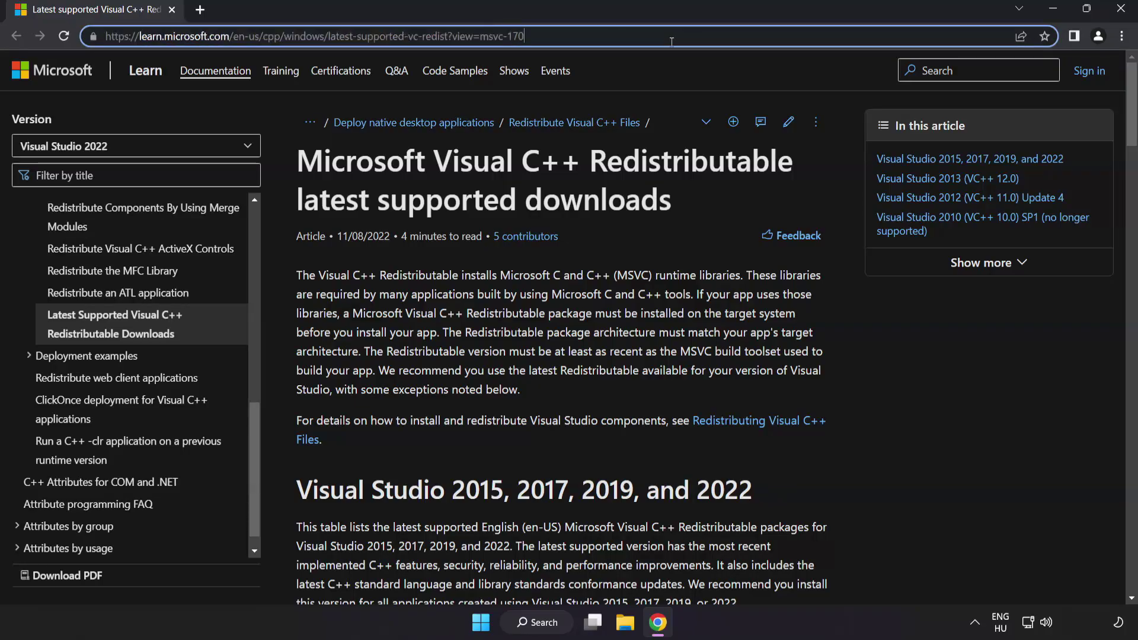
left_click(570, 175)
left_click_drag(1128, 118, 1126, 185)
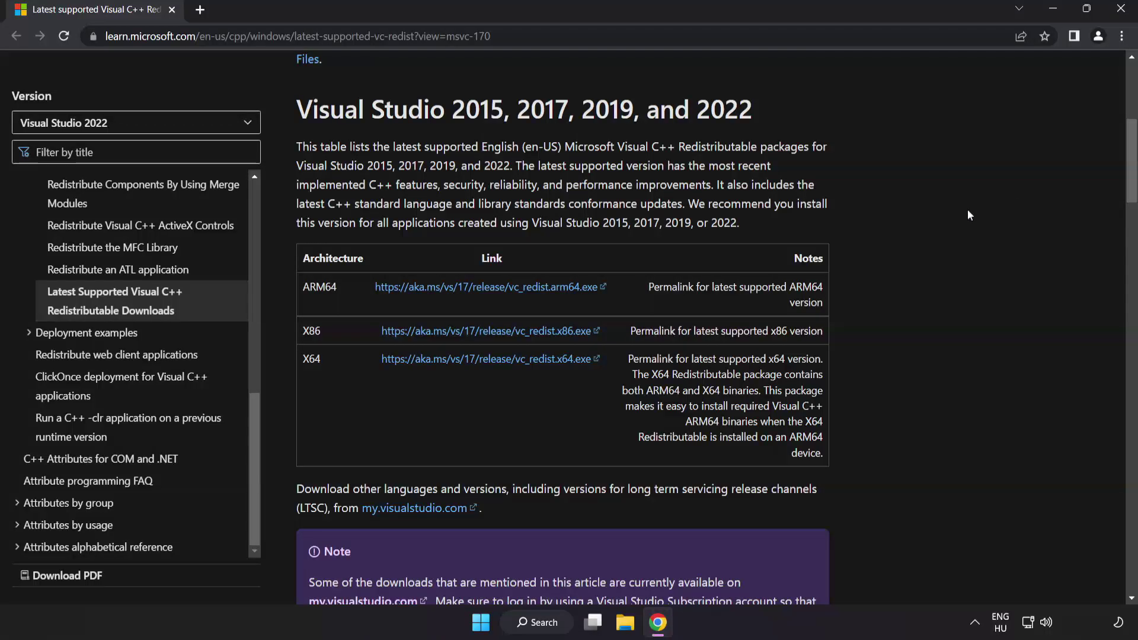
left_click(474, 288)
left_click(486, 331)
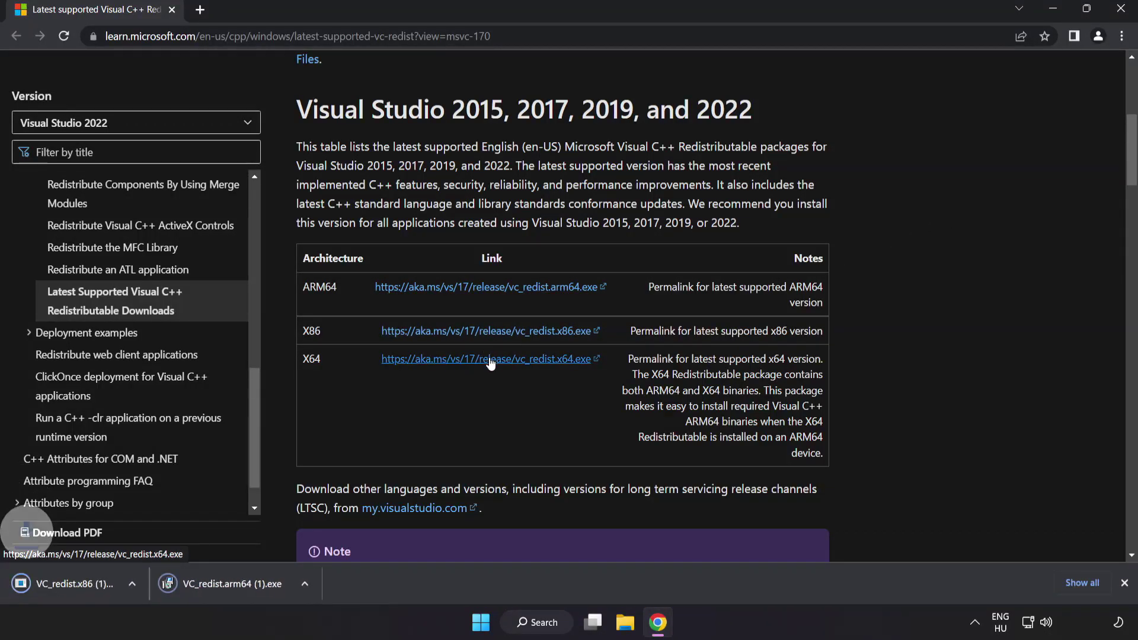
left_click(490, 360)
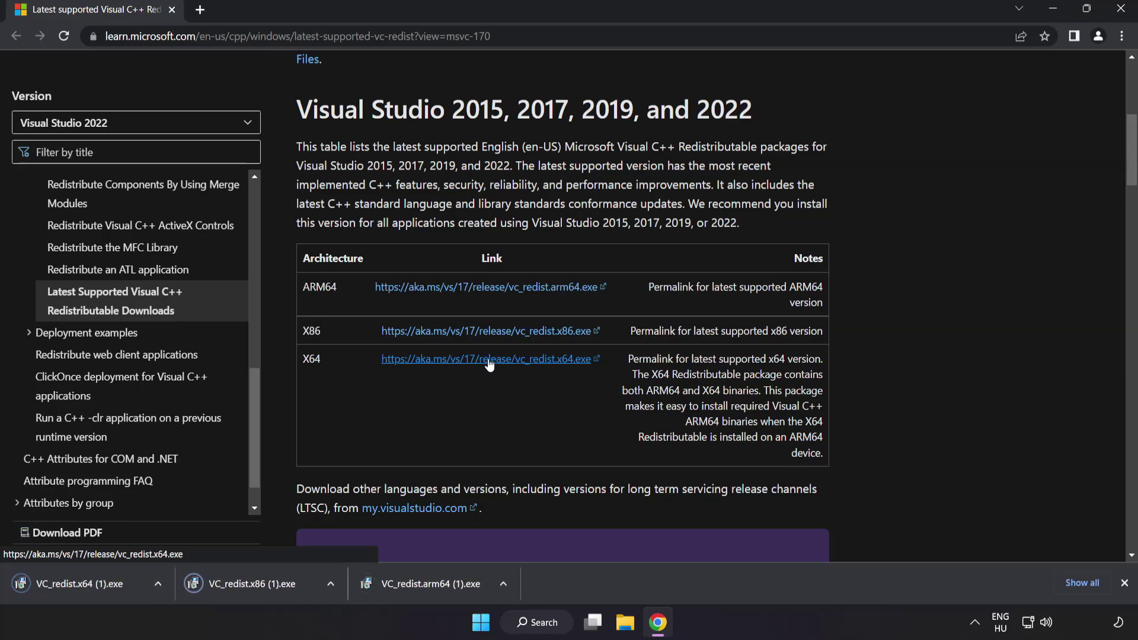
Try to install the ARM64 Visual C++ 2022 Redistributable, agreeing to its license terms, and close the setup.
left_click(429, 586)
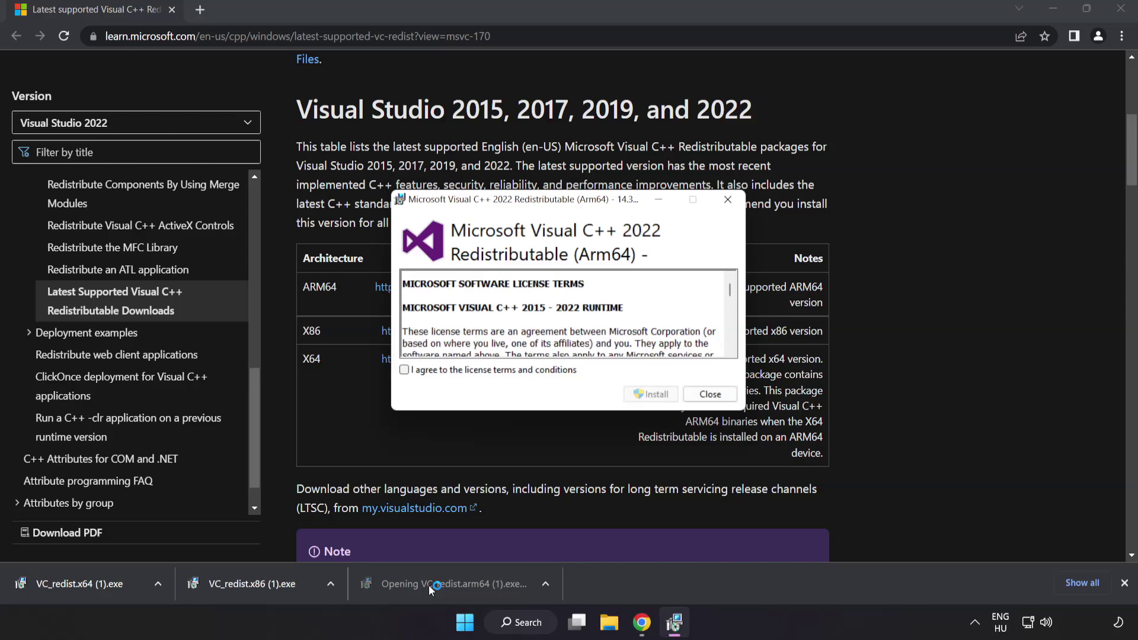
left_click_drag(730, 291, 729, 344)
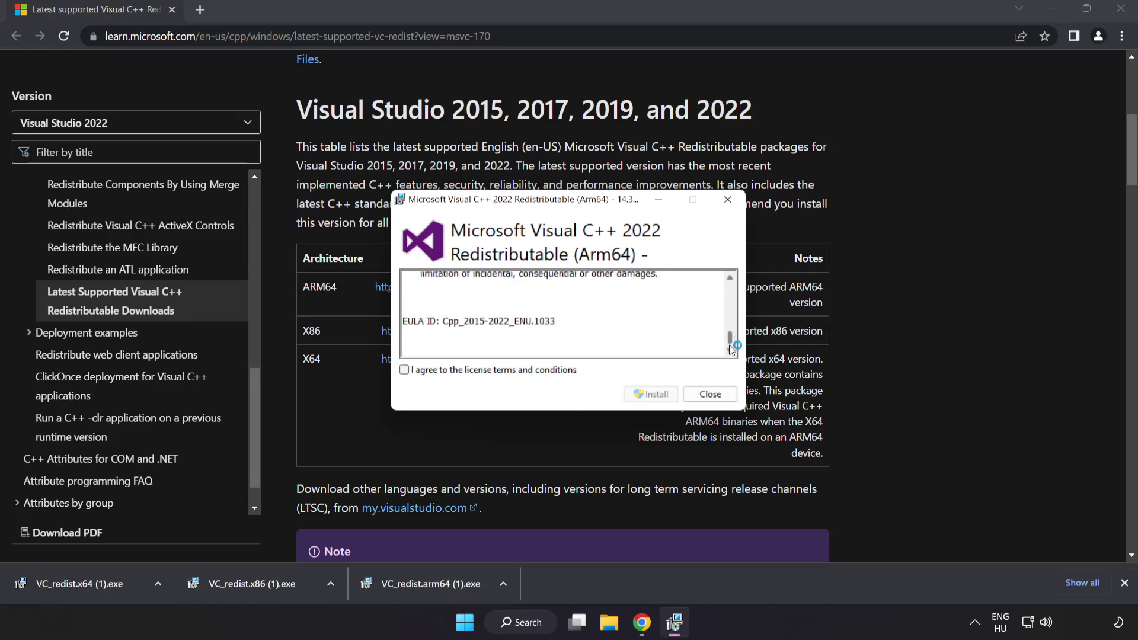
left_click(404, 370)
left_click(649, 395)
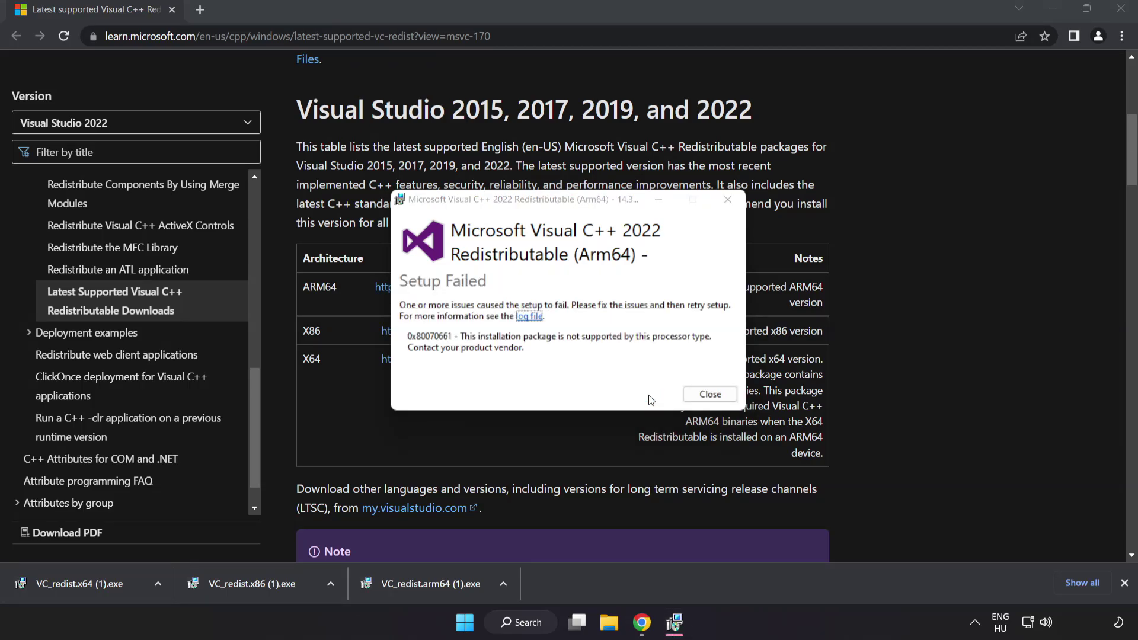
left_click(718, 396)
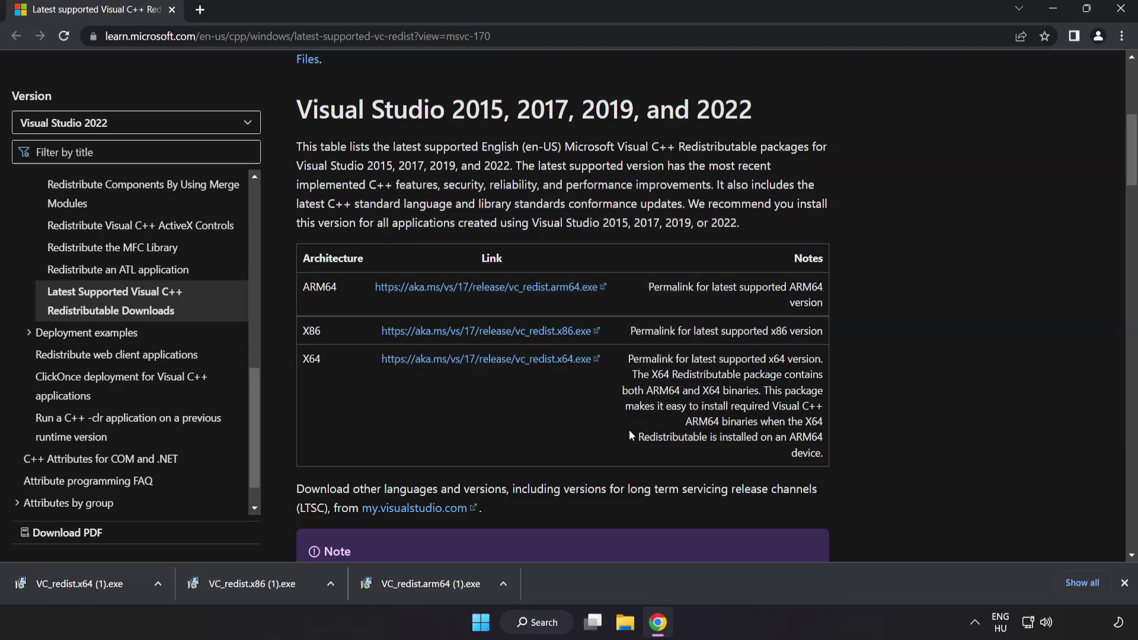
Install the x86 and x64 Visual C++ Redistributables from the downloaded files and close the browser.
left_click(256, 585)
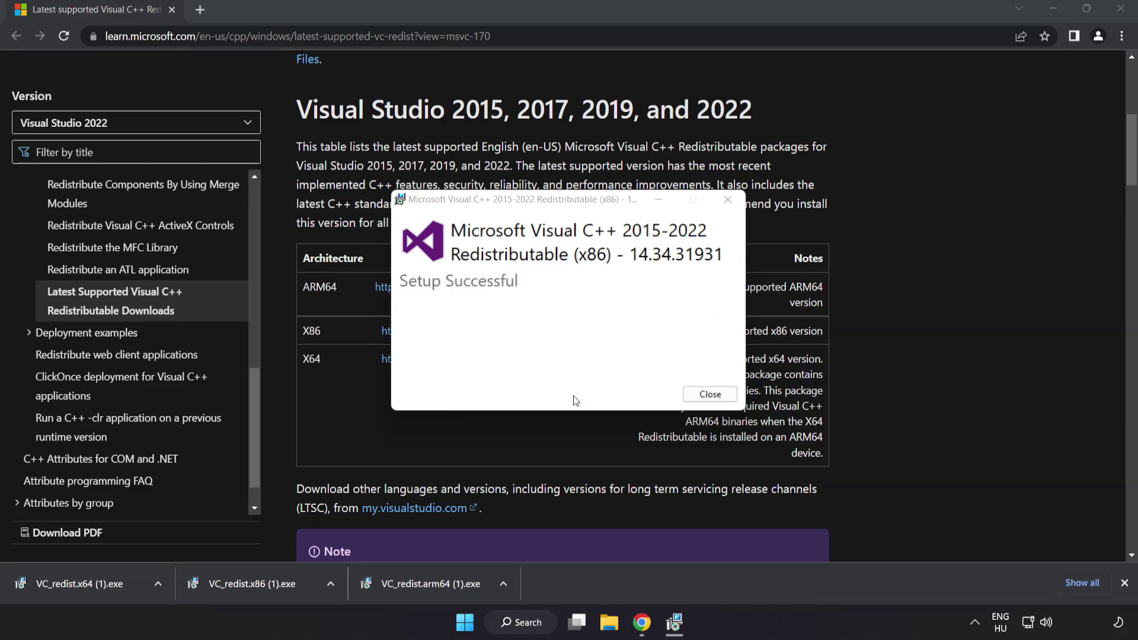
left_click(709, 394)
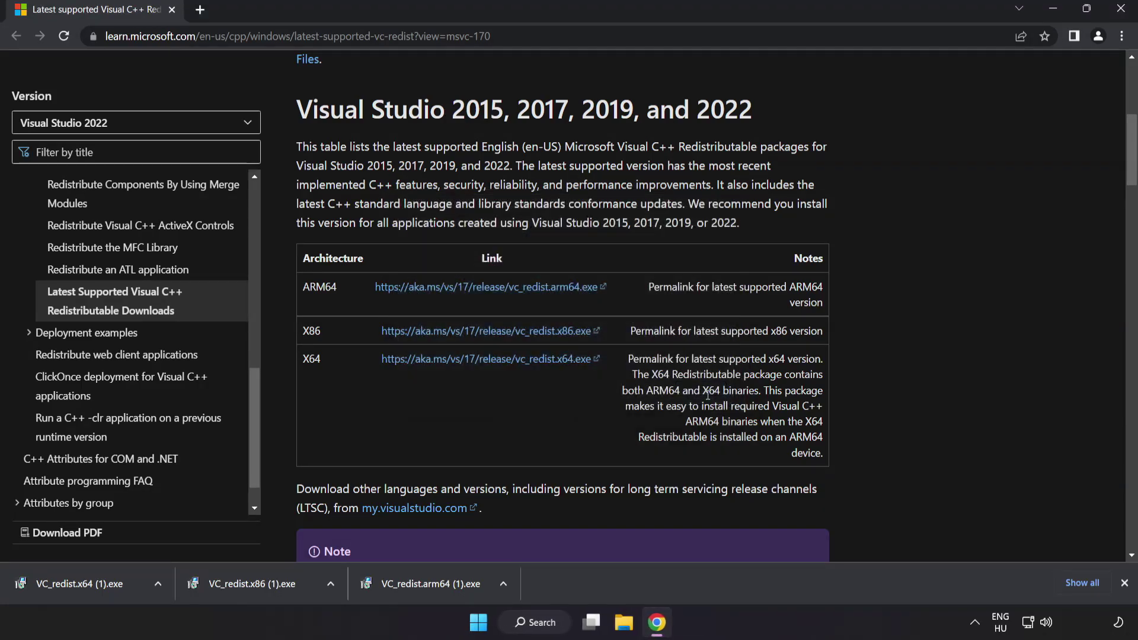
left_click(102, 583)
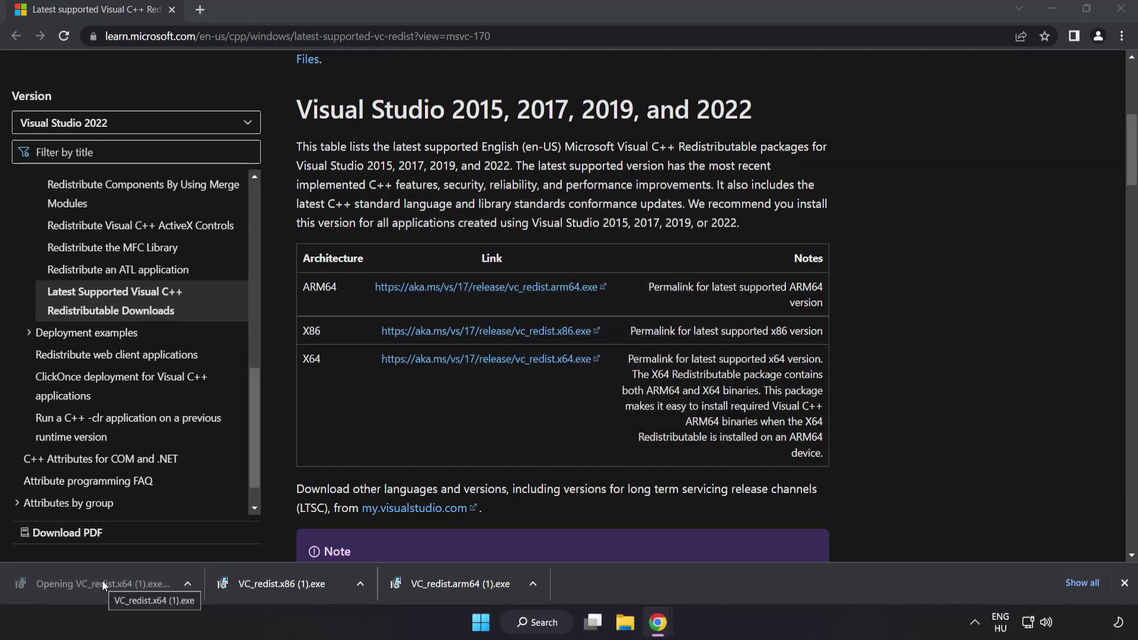
left_click(713, 396)
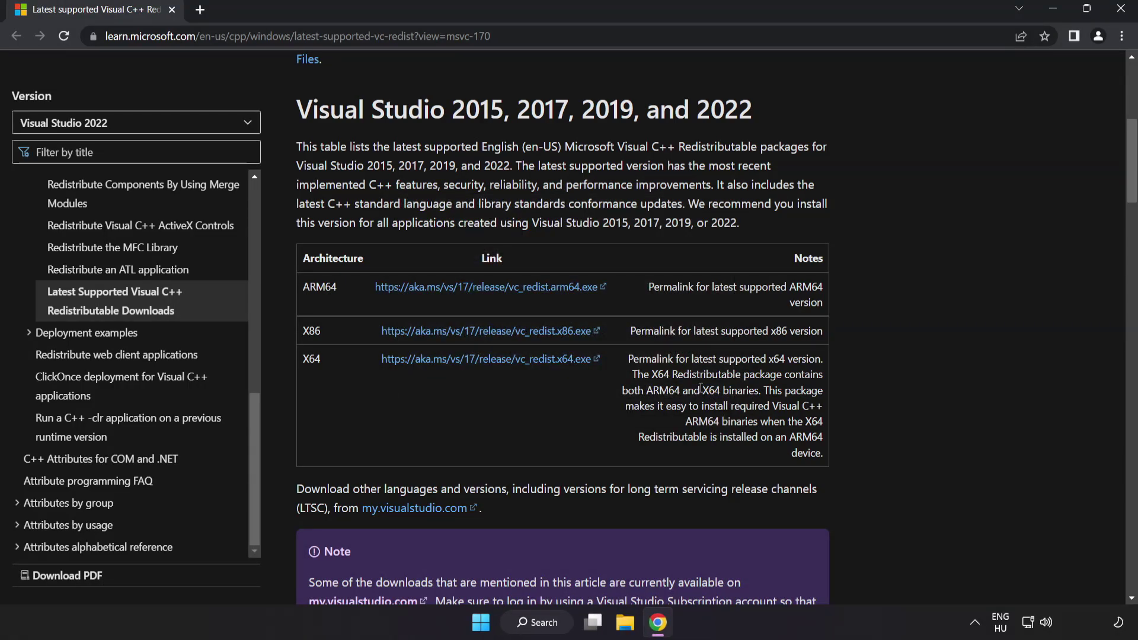
left_click(1119, 10)
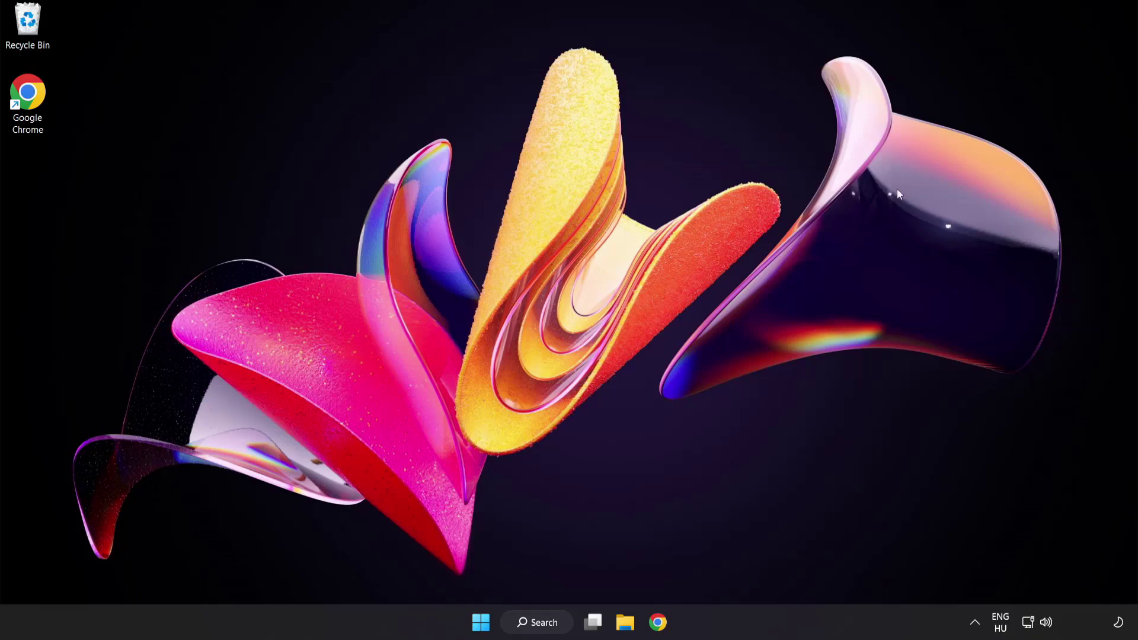
Find Command Prompt with the cmd search, run it as administrator and move its window to the middle of the desktop.
left_click(540, 627)
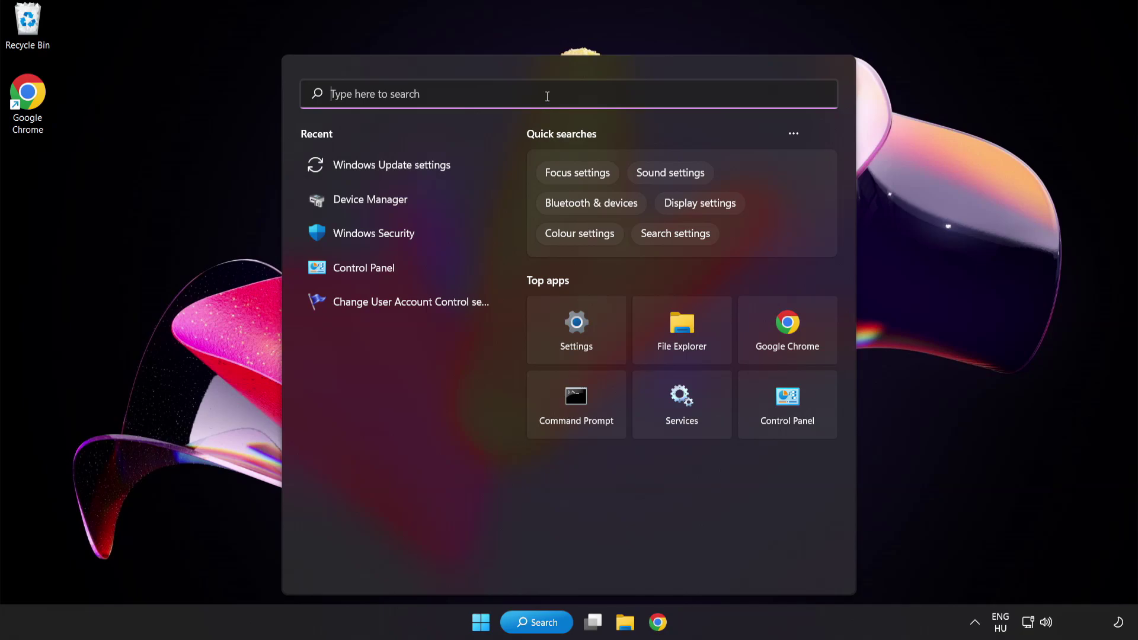
type("cmd")
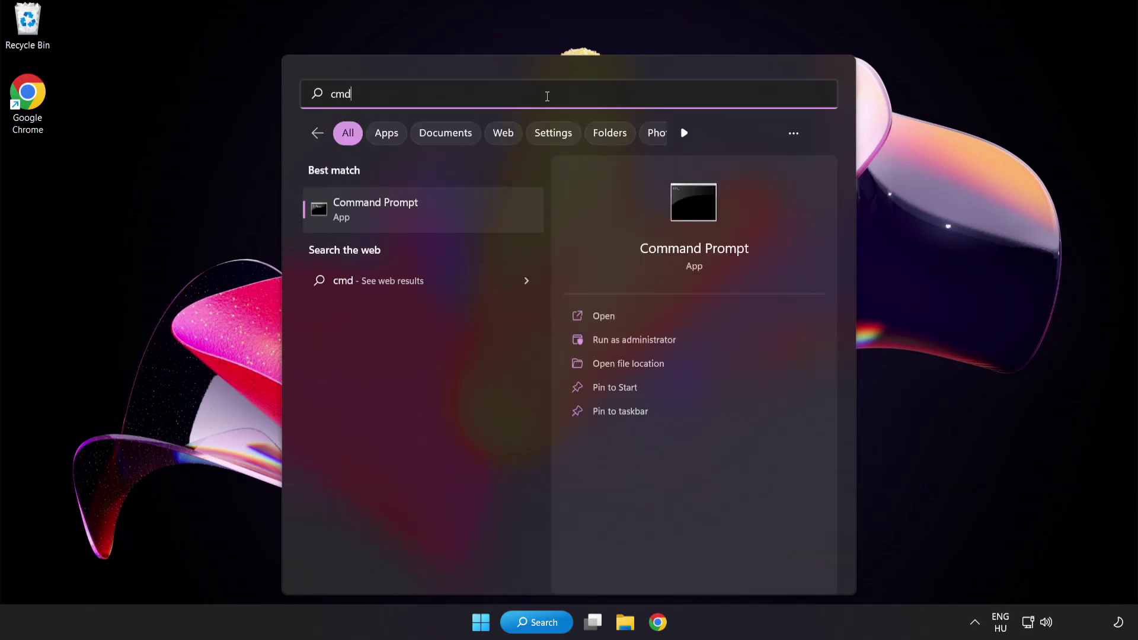
right_click(427, 220)
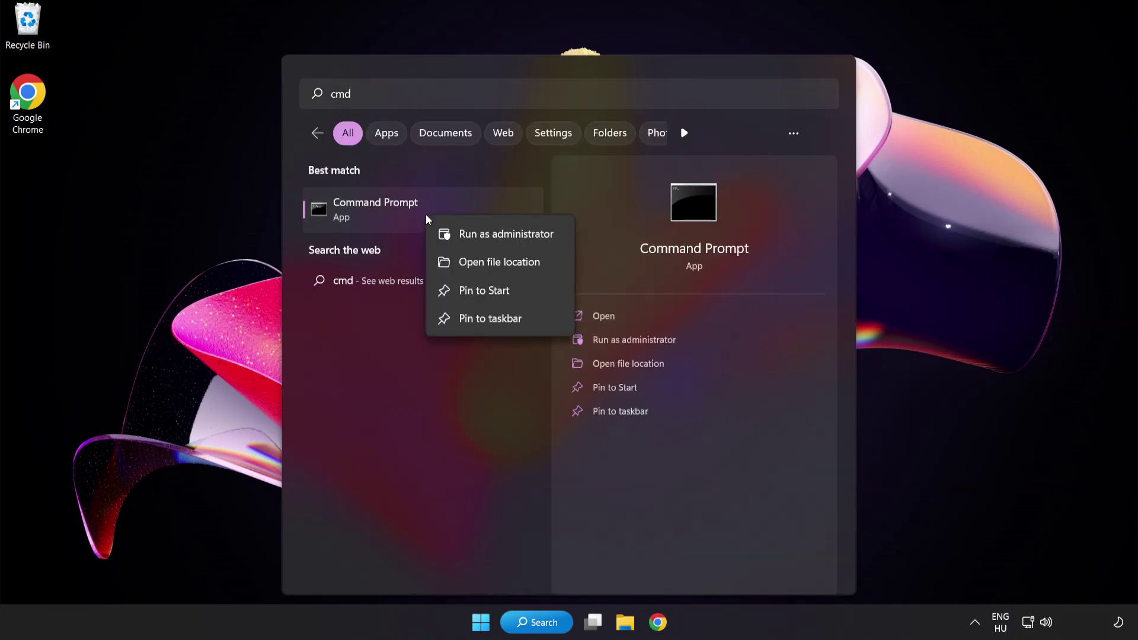
left_click(481, 237)
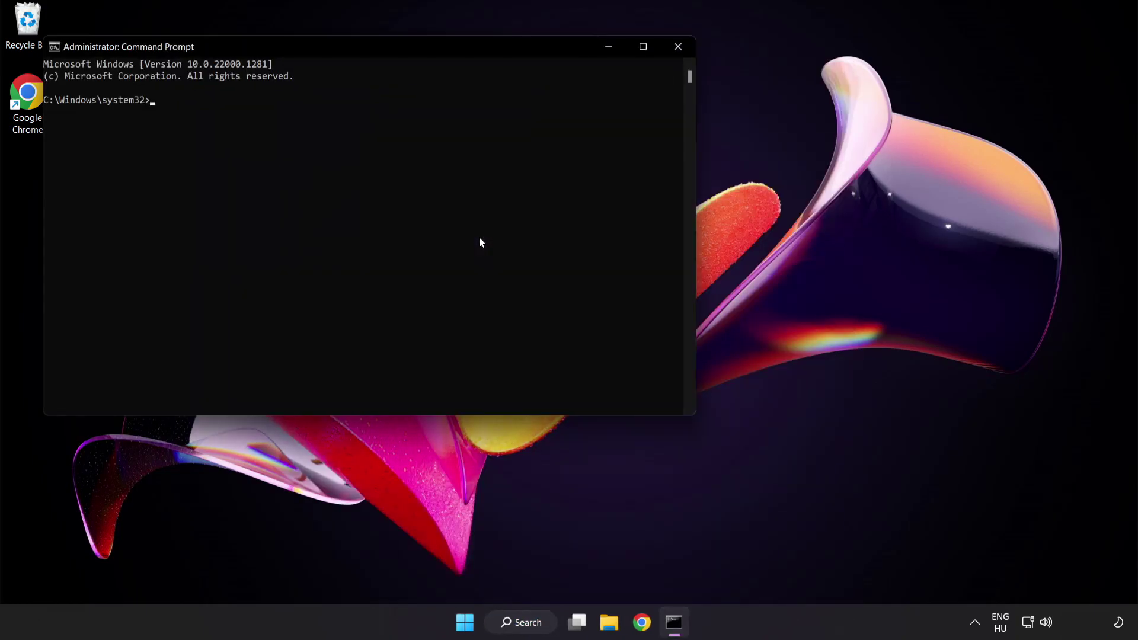
left_click_drag(326, 50, 495, 111)
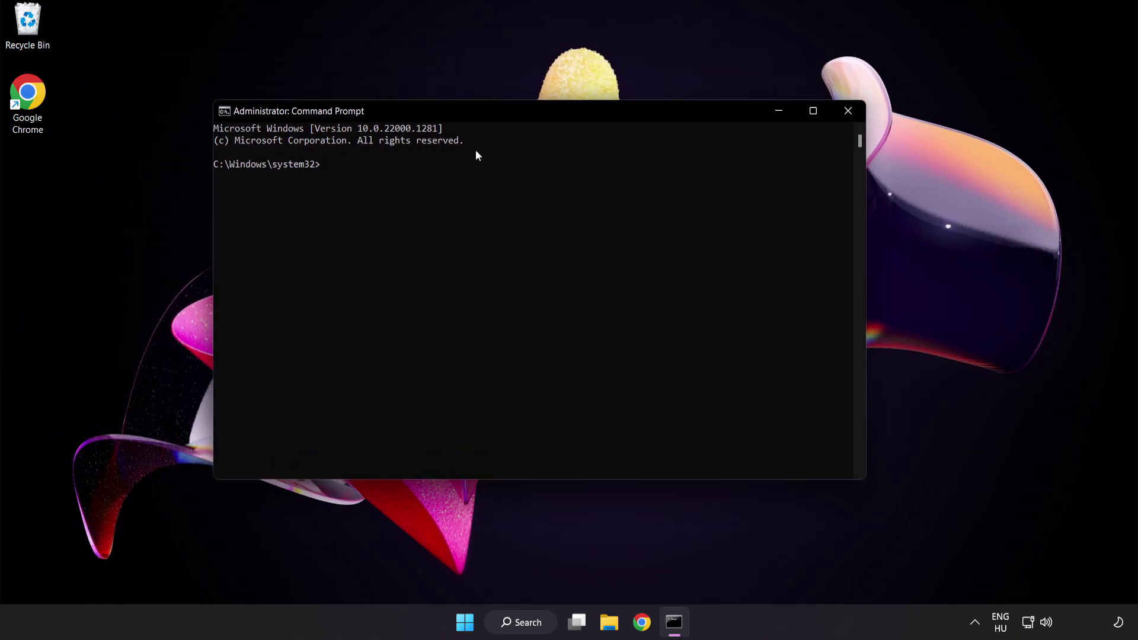
Run the system file scan with the command sfc /scannow.
type("sfc")
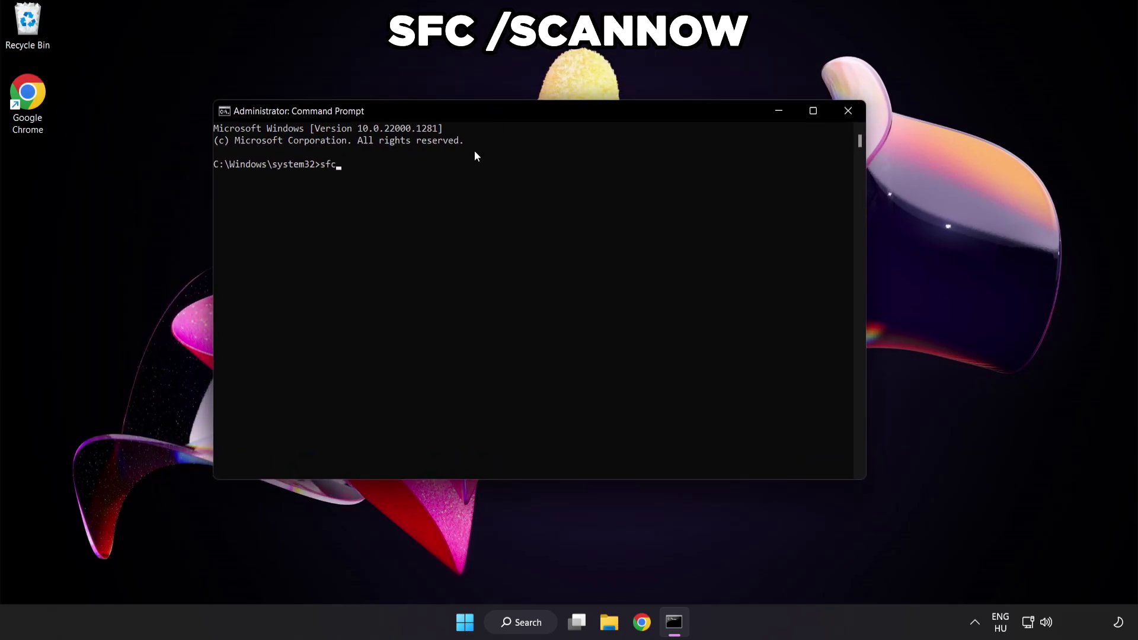
type(" /scannow")
key("Return")
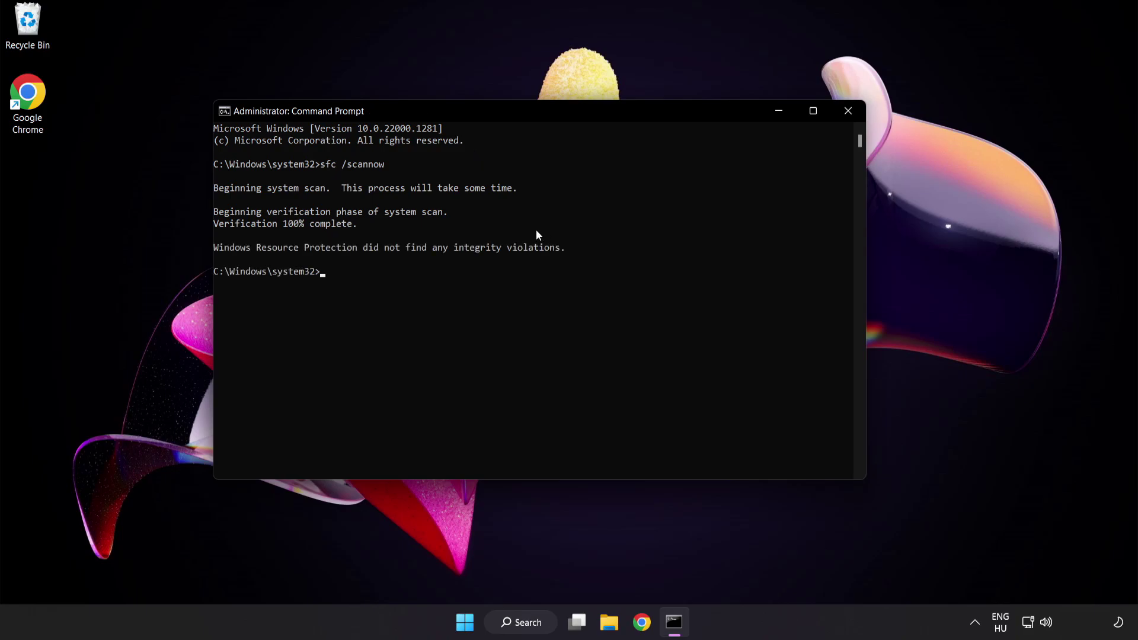
Close the Command Prompt and bring up the computer's power options.
left_click(848, 111)
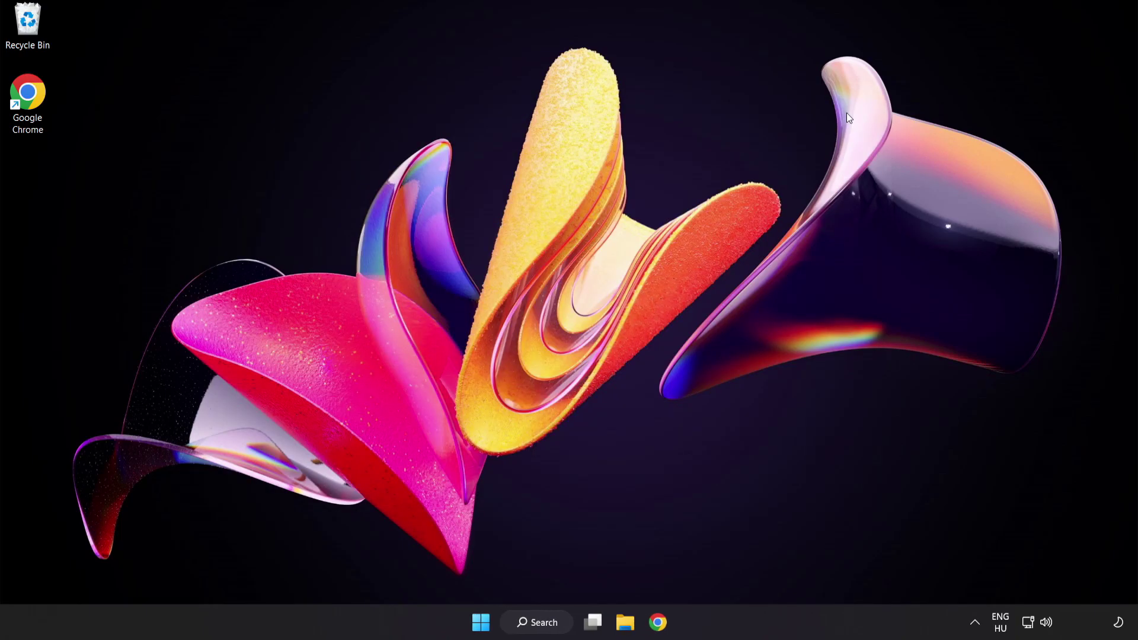
left_click(480, 622)
left_click(757, 570)
Search the computer for security and open the Windows Security app.
left_click(539, 621)
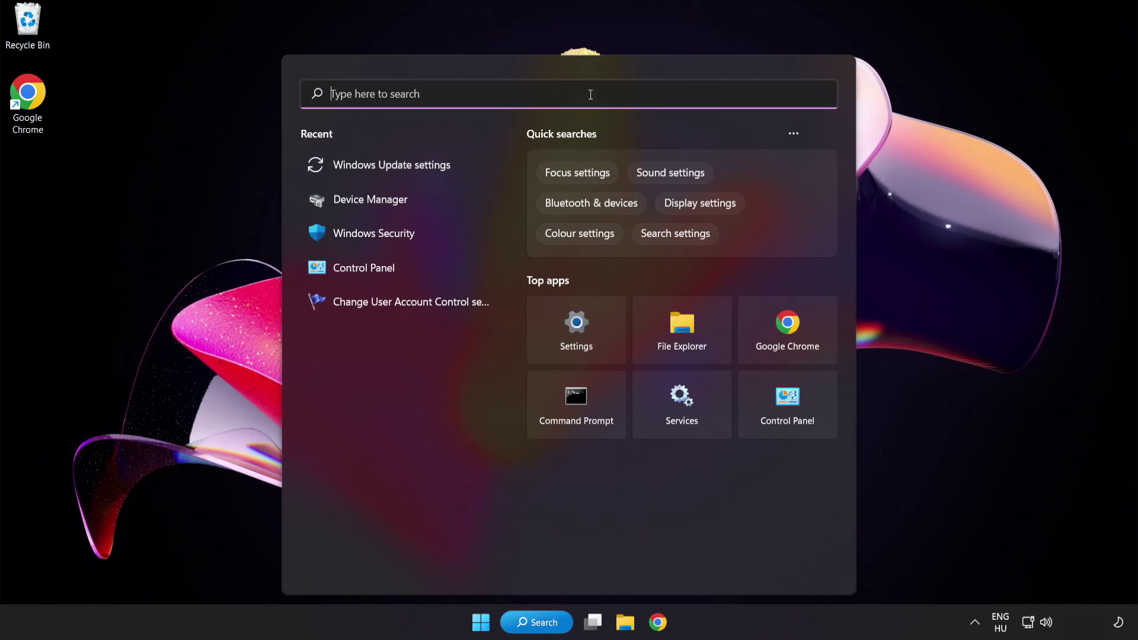
type("securit")
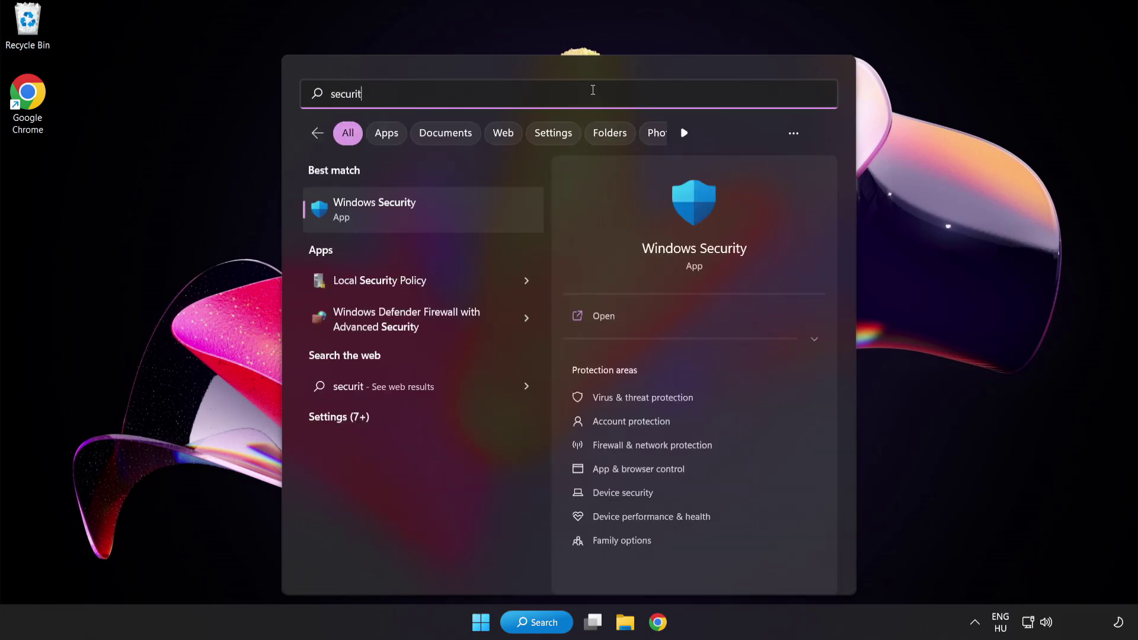
type("y")
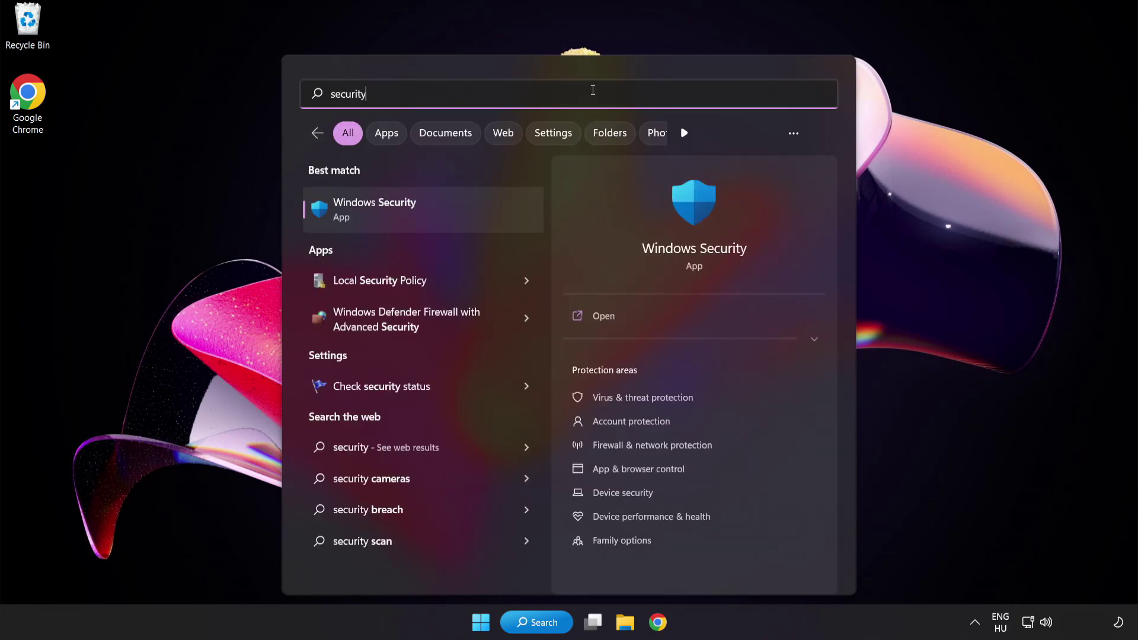
left_click(429, 207)
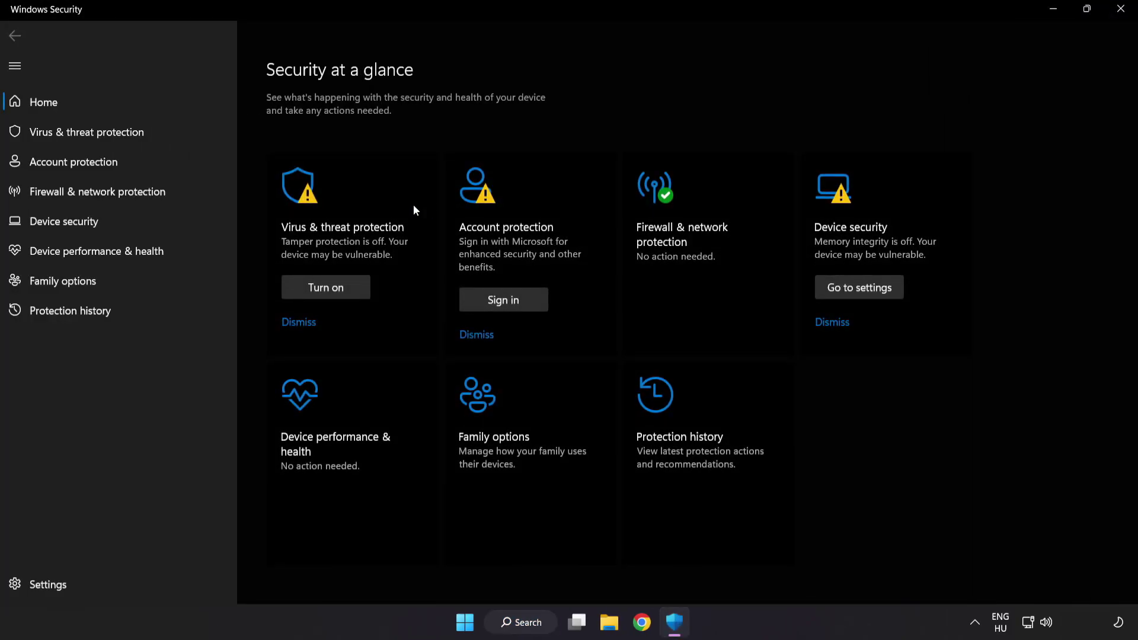
Open the Microsoft Defender Antivirus exclusions from the Virus & threat protection settings.
left_click(173, 131)
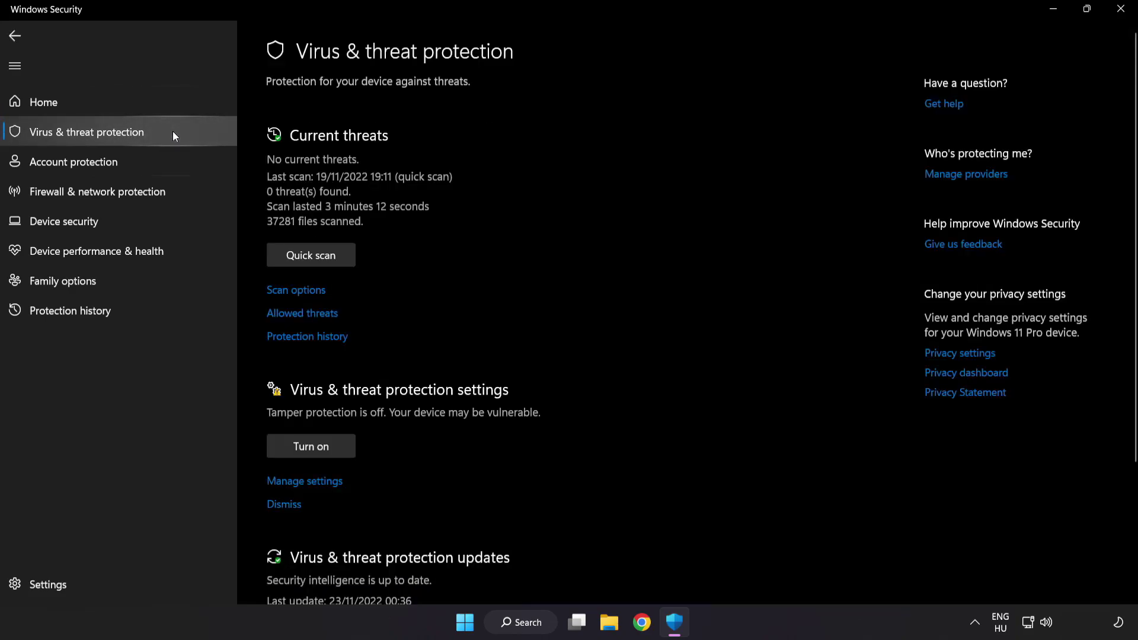
scroll(719, 170, "down", 3)
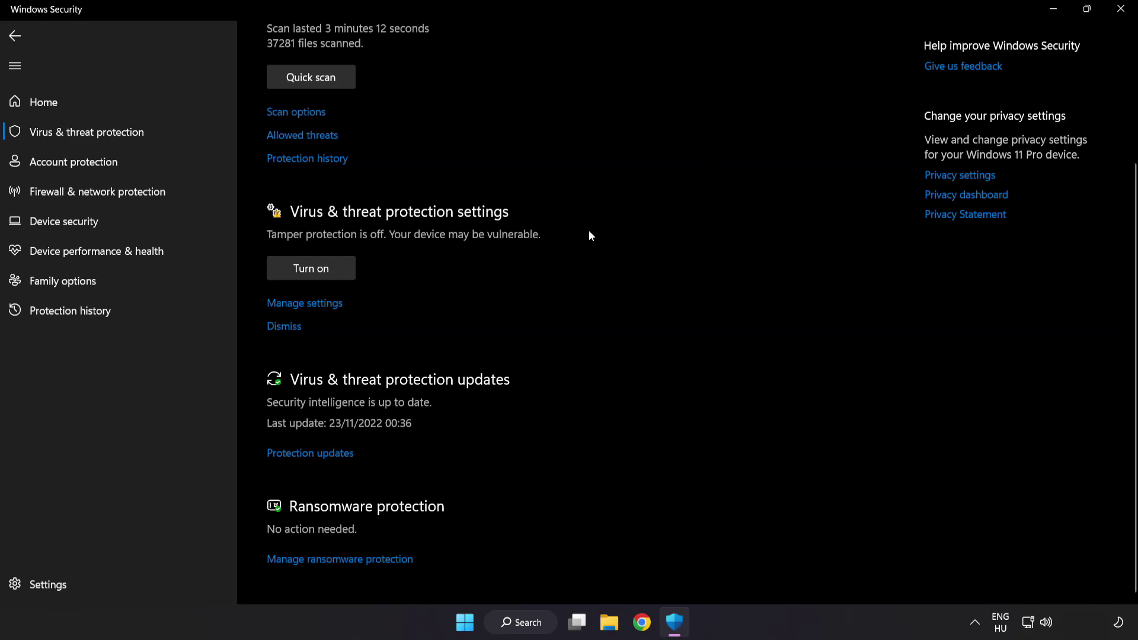
left_click(312, 305)
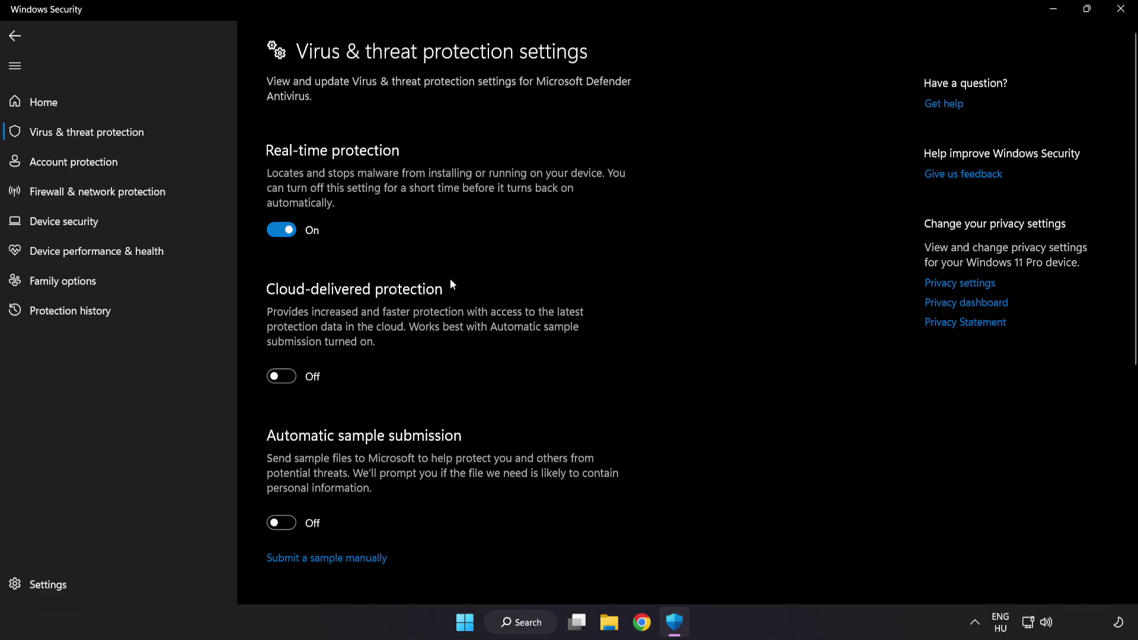
scroll(662, 310, "down", 6)
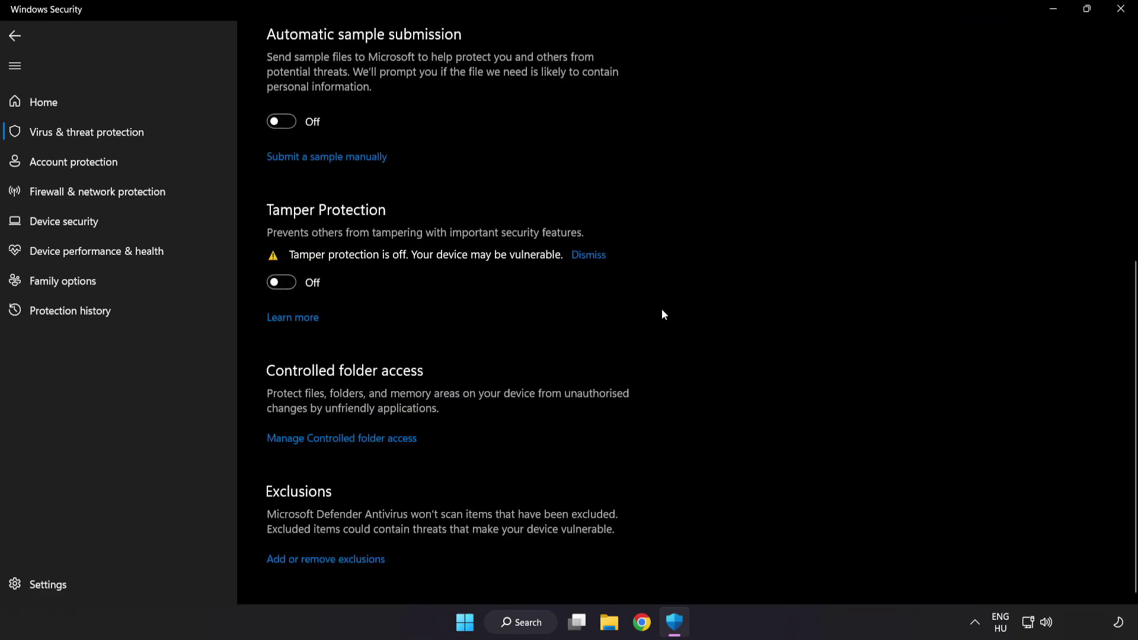
left_click(330, 561)
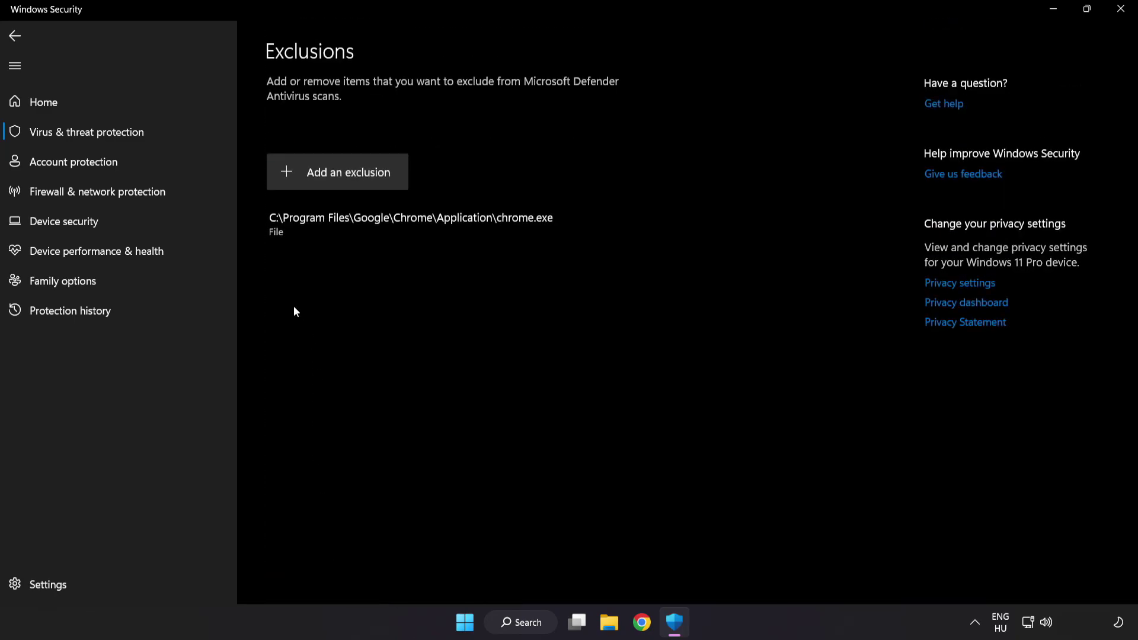
Try to add a file exclusion for the NOT WORKING APP shortcut in C:\Program Files (x86)\NOT WORKING APP.
left_click(339, 184)
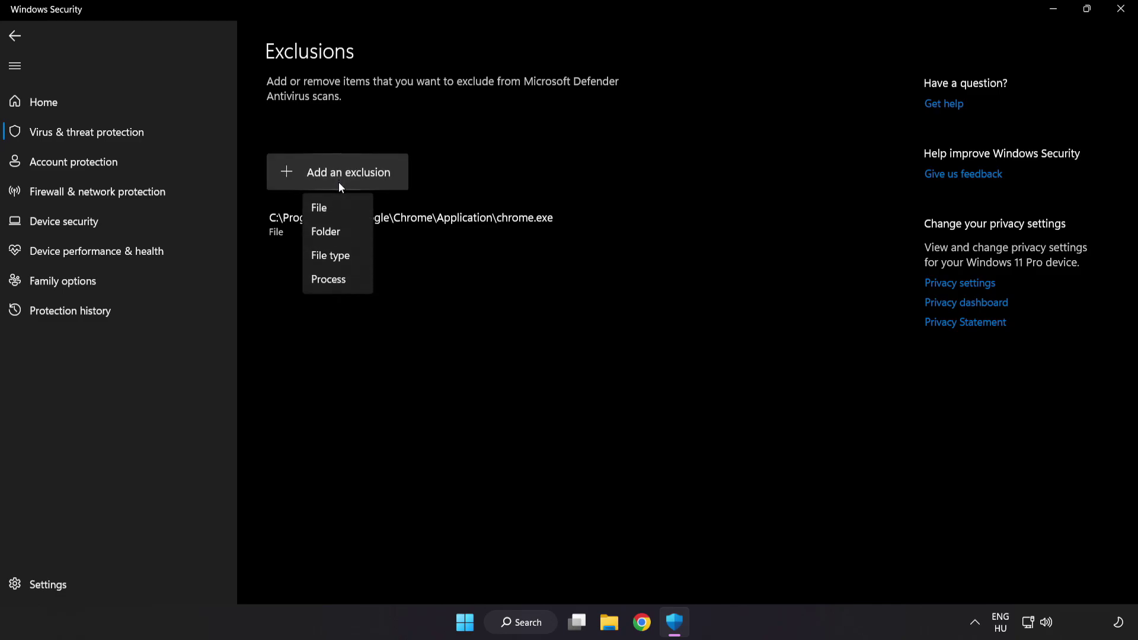
left_click(330, 211)
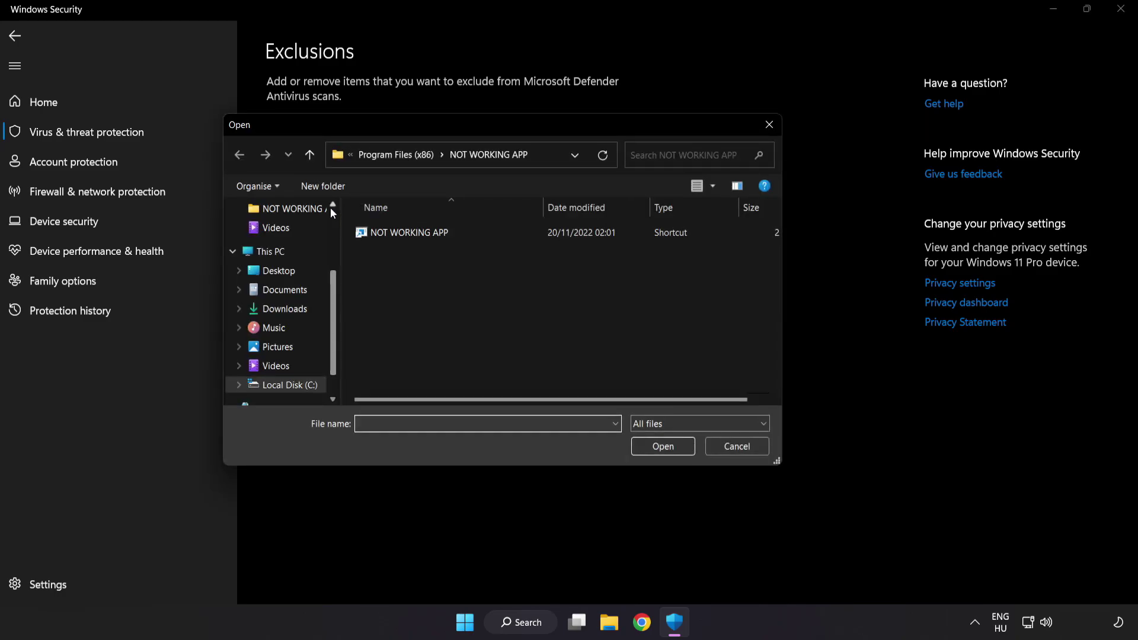
left_click(365, 156)
left_click(370, 155)
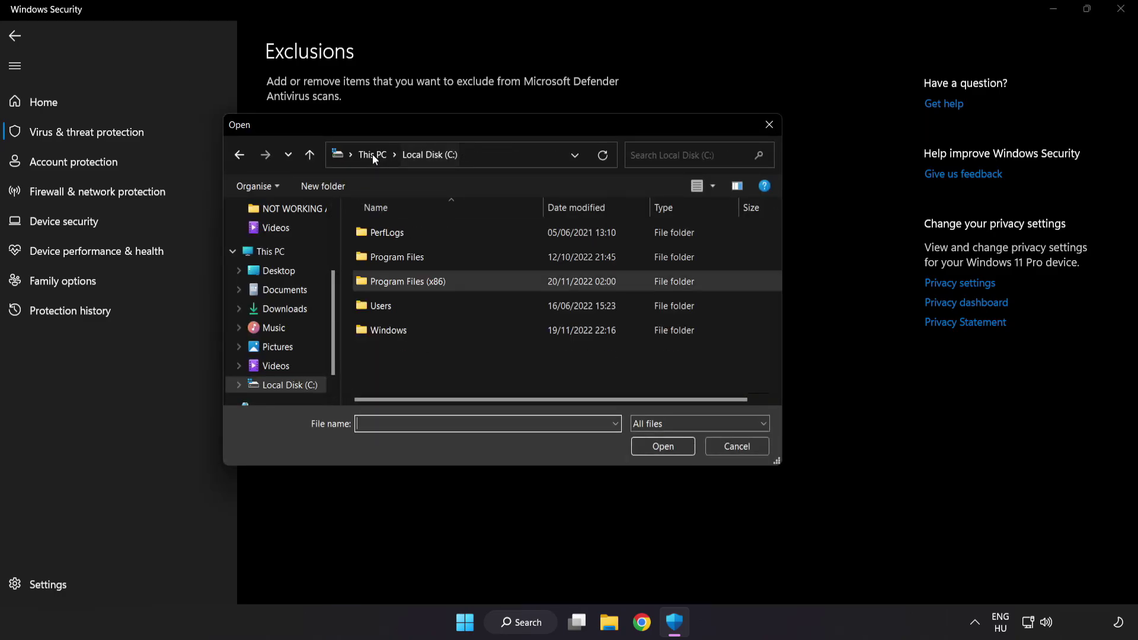
left_click(376, 154)
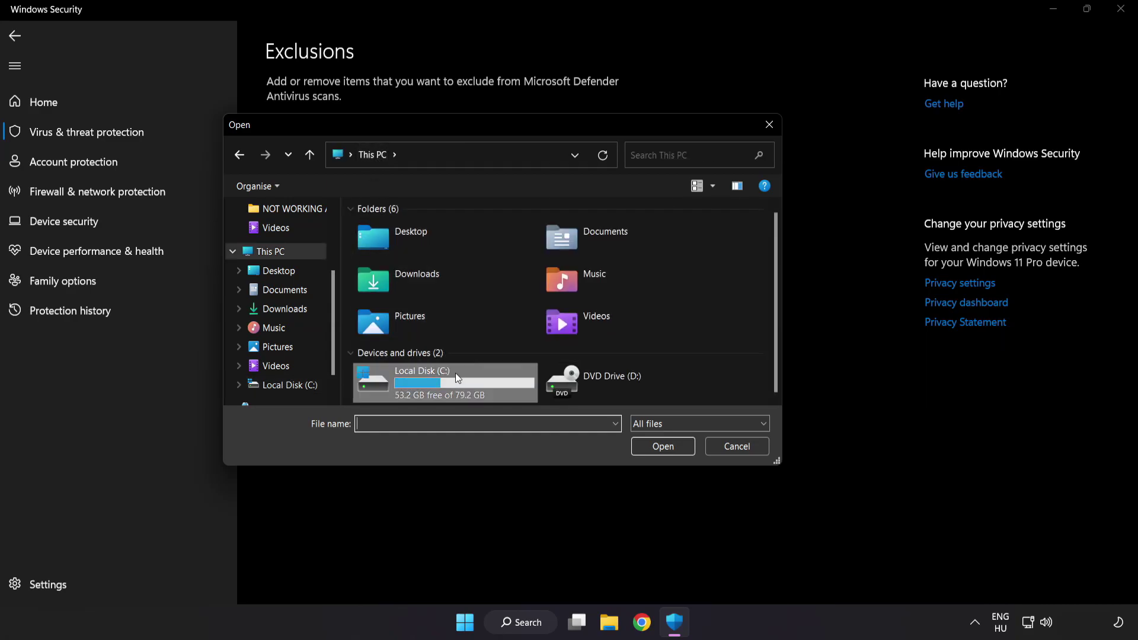
double_click(424, 386)
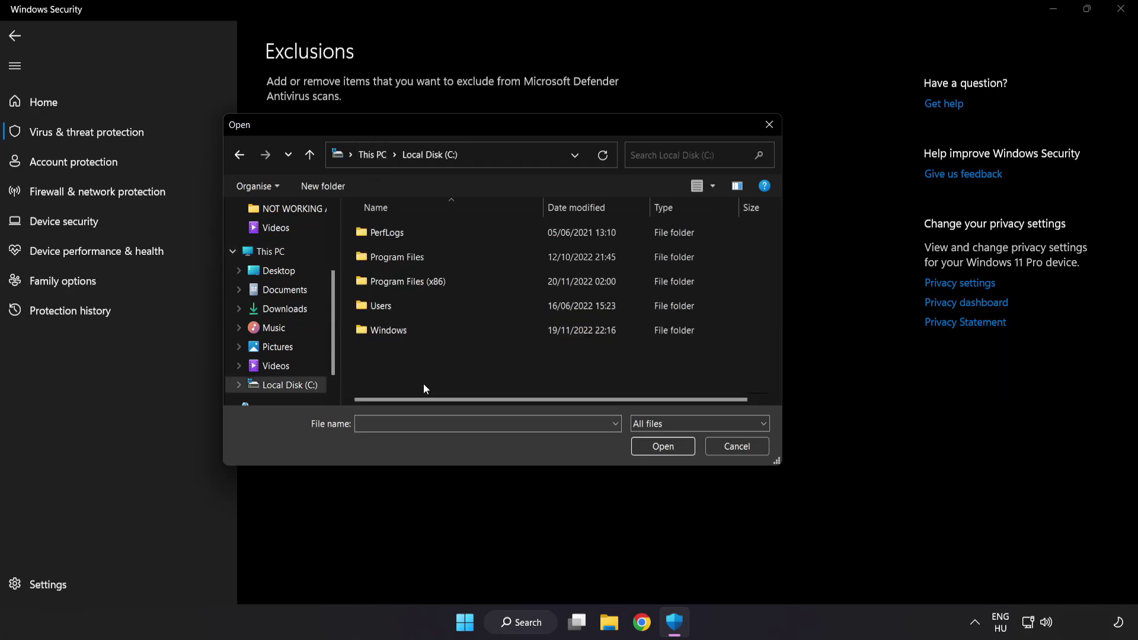
double_click(438, 279)
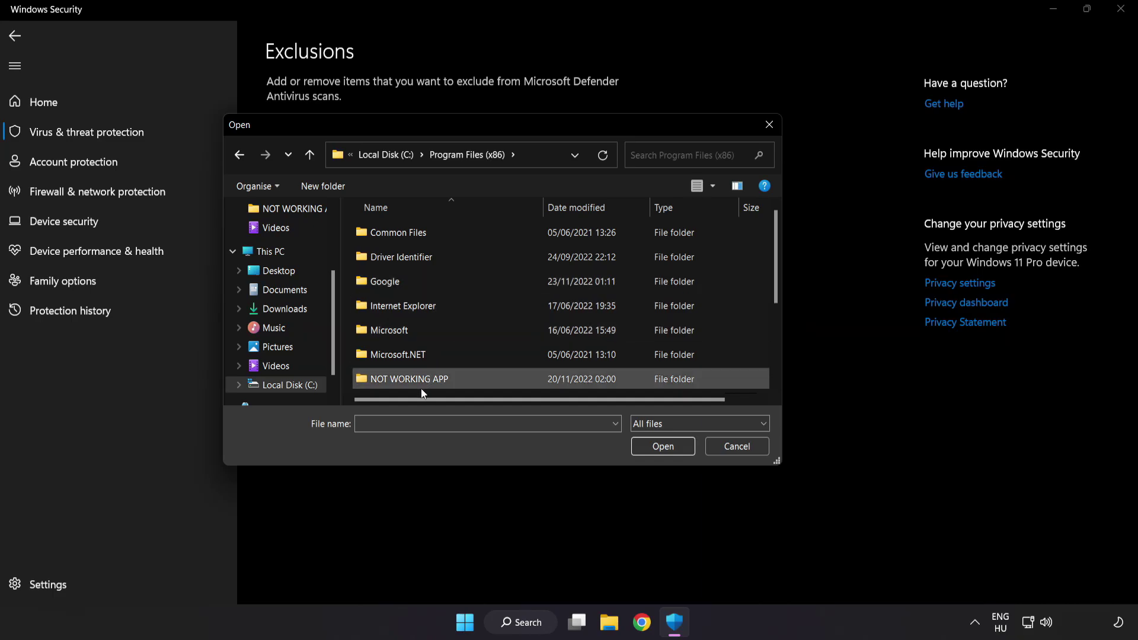
scroll(422, 365, "down", 1)
left_click(445, 309)
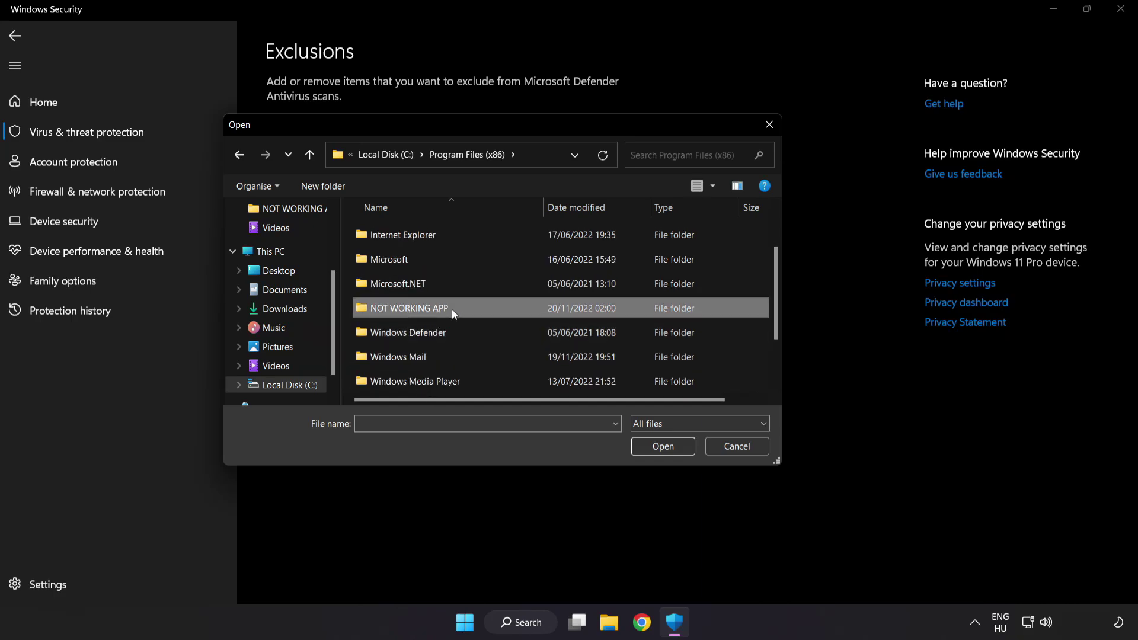
double_click(452, 308)
left_click(415, 236)
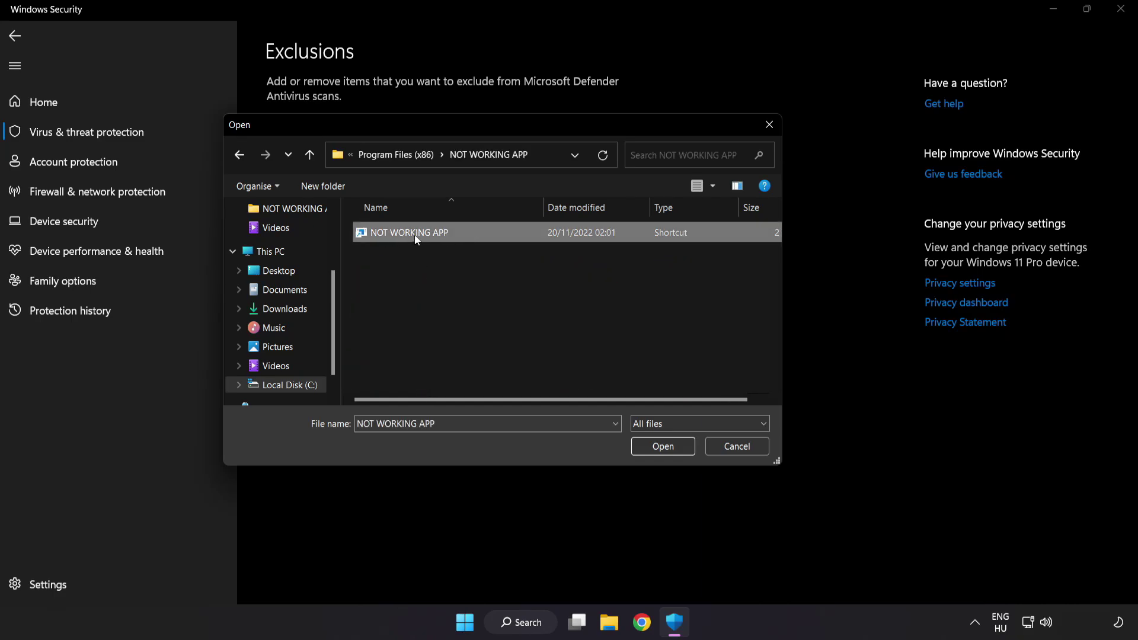
left_click(664, 450)
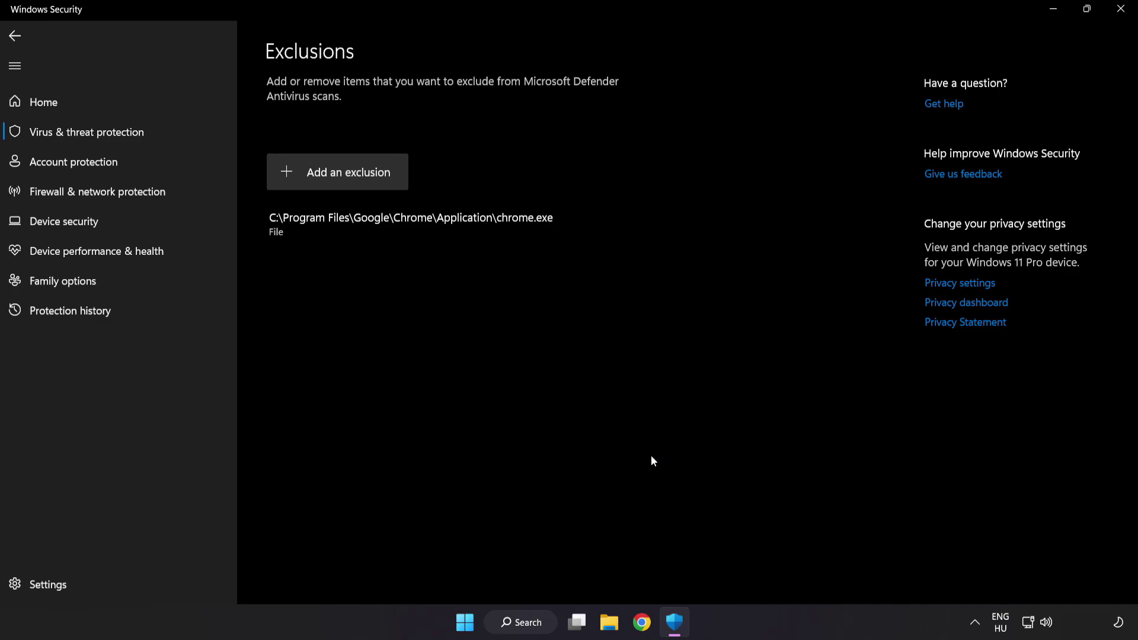
Close Windows Security and show the sleep, shut down and restart options.
left_click(1117, 19)
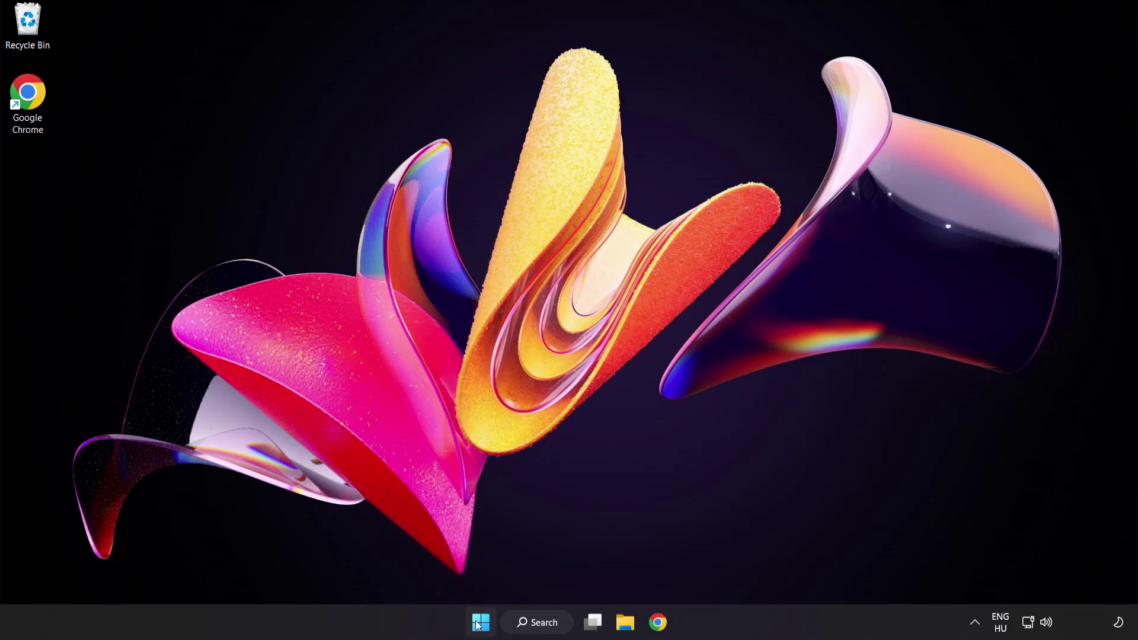
left_click(478, 624)
left_click(752, 572)
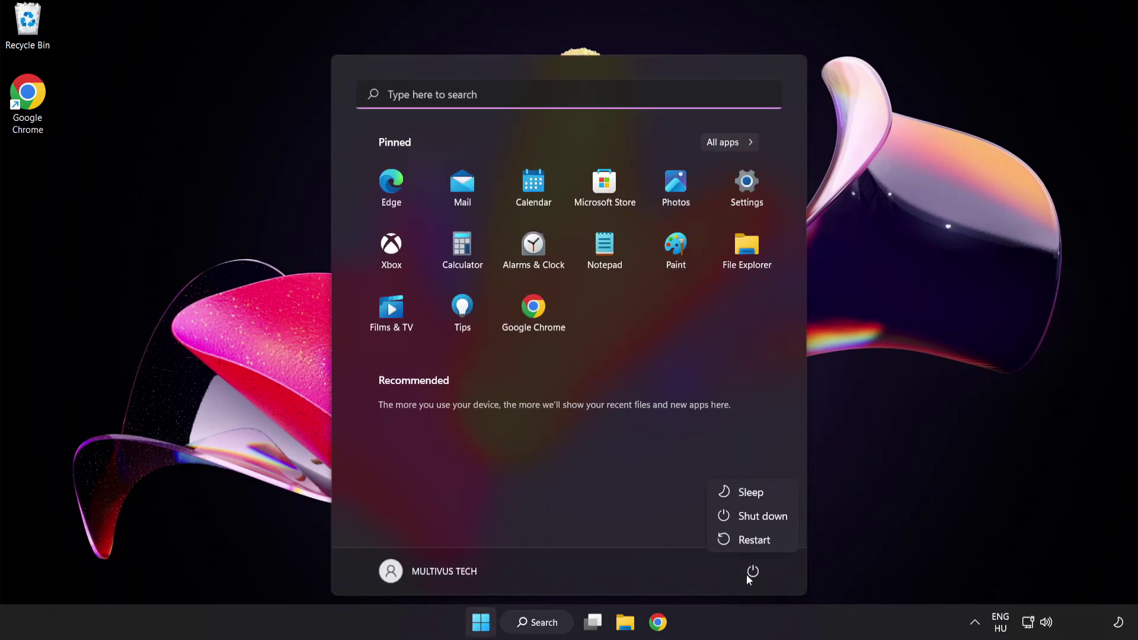